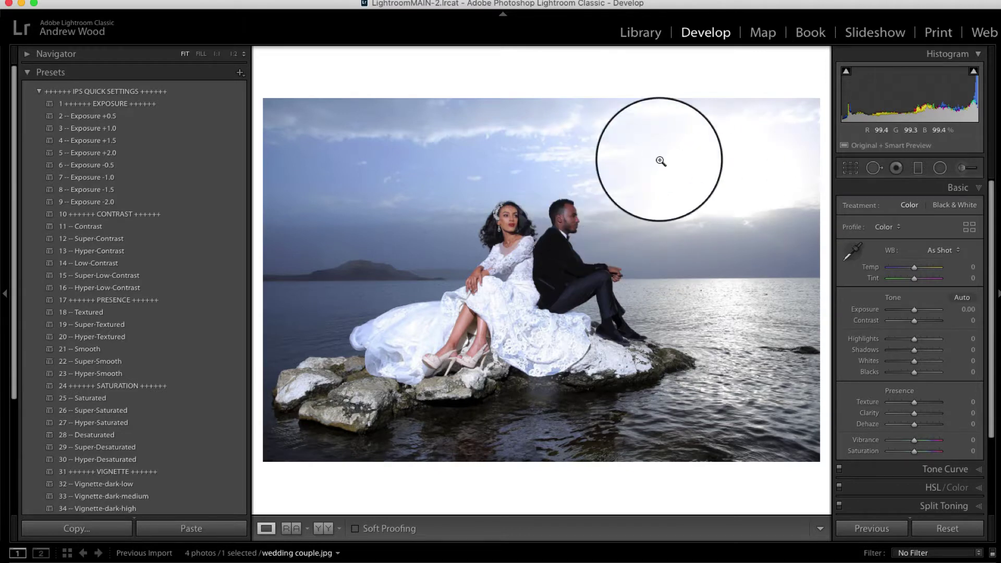
- Try a black background around the photo and return it to white
{"action": "right_click", "coordinate": [716, 84]}
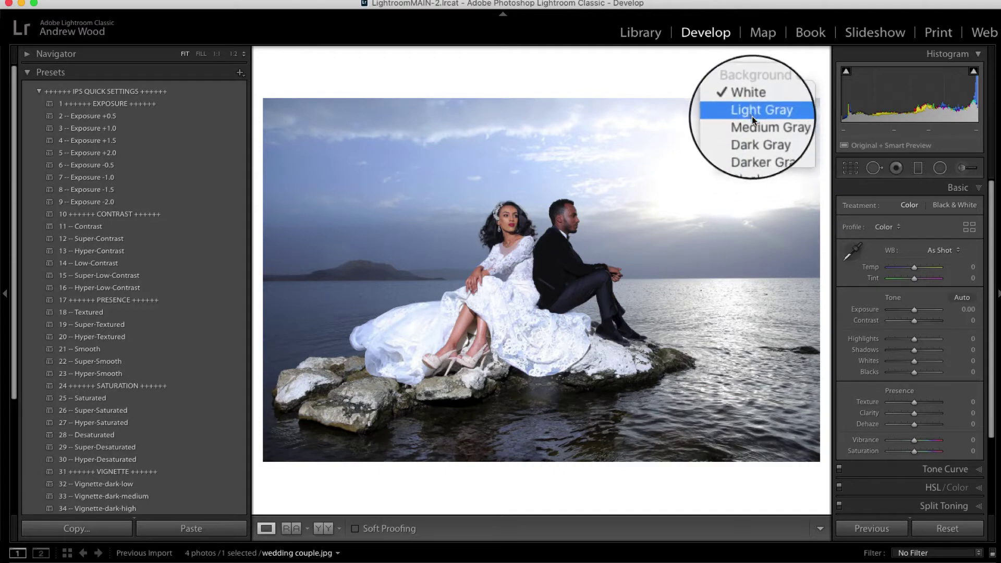
{"action": "left_click", "coordinate": [755, 160]}
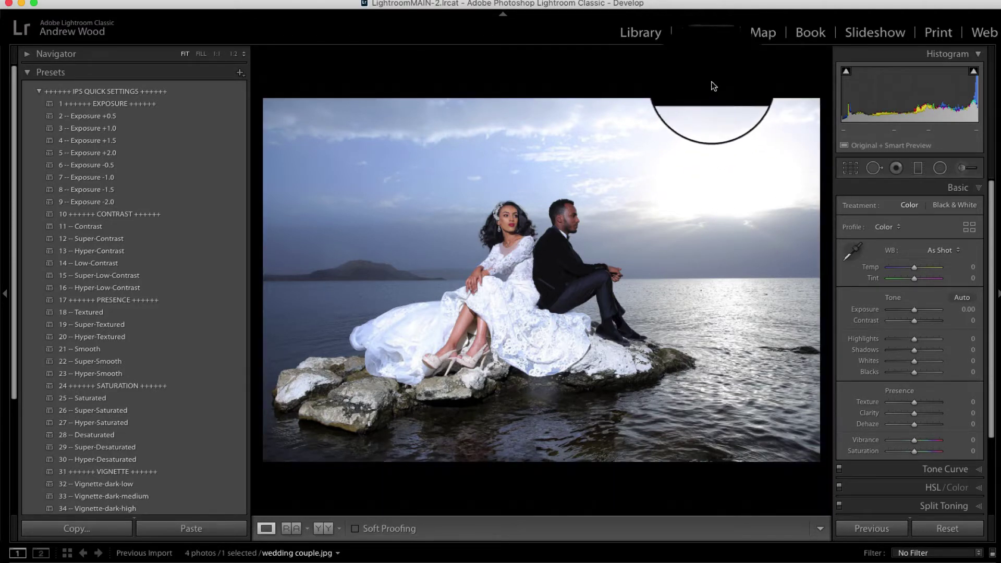
{"action": "right_click", "coordinate": [712, 87]}
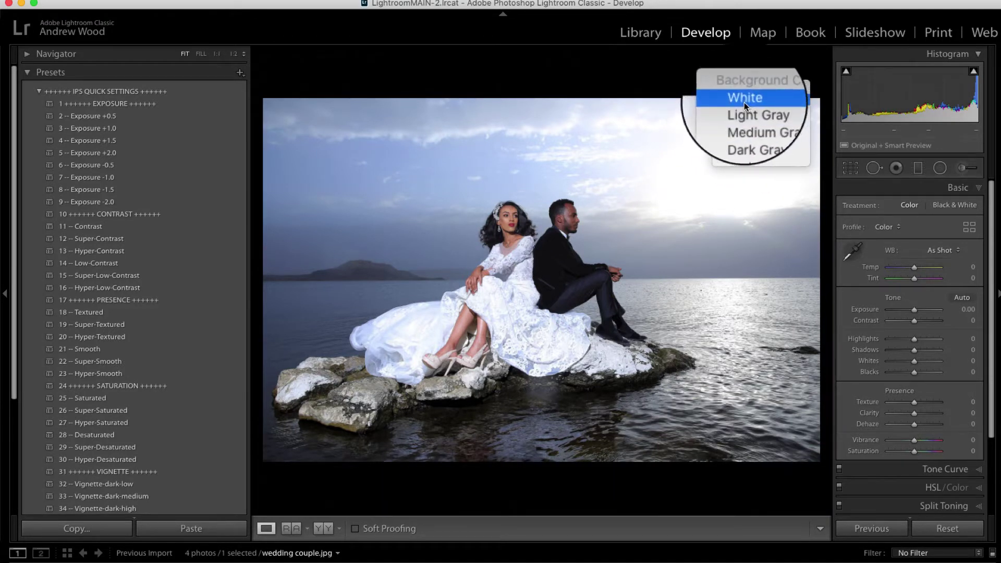
{"action": "left_click", "coordinate": [744, 102]}
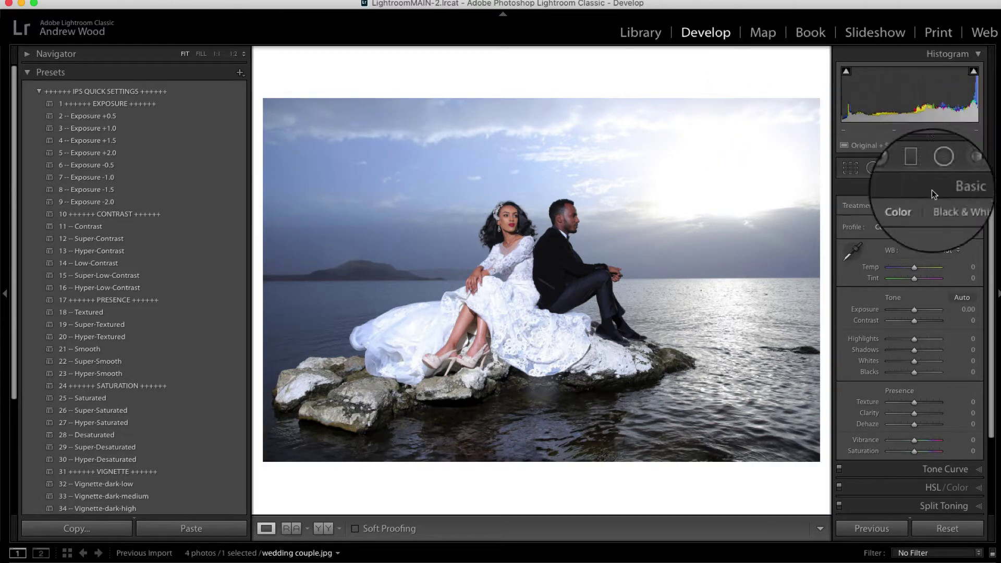
- Adjust the photo's tone: Contrast -16, Highlights -45, Shadows +30, Whites +14 and Blacks +29
{"action": "scroll", "coordinate": [935, 260], "scroll_direction": "down", "scroll_amount": 1}
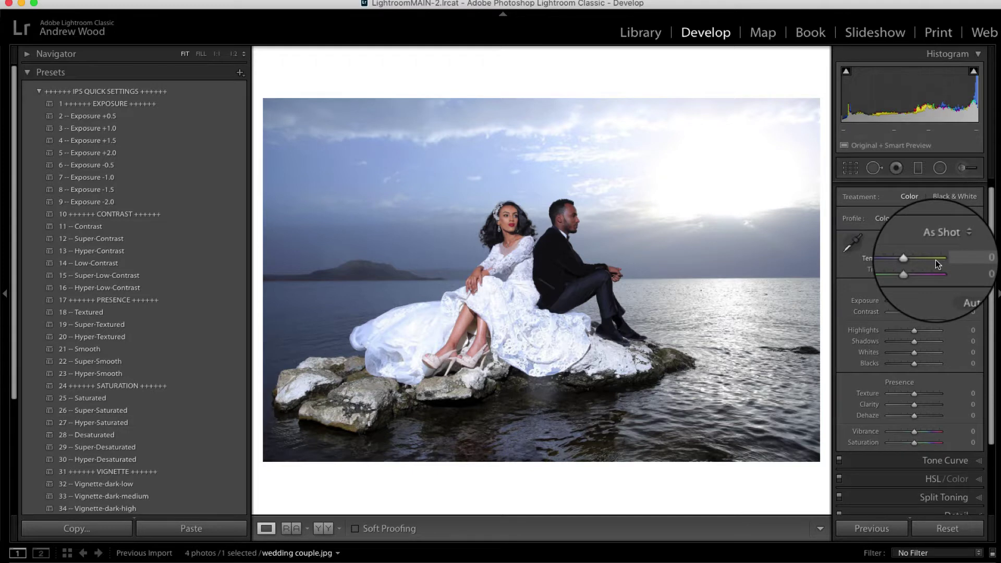
{"action": "scroll", "coordinate": [935, 259], "scroll_direction": "down", "scroll_amount": 3}
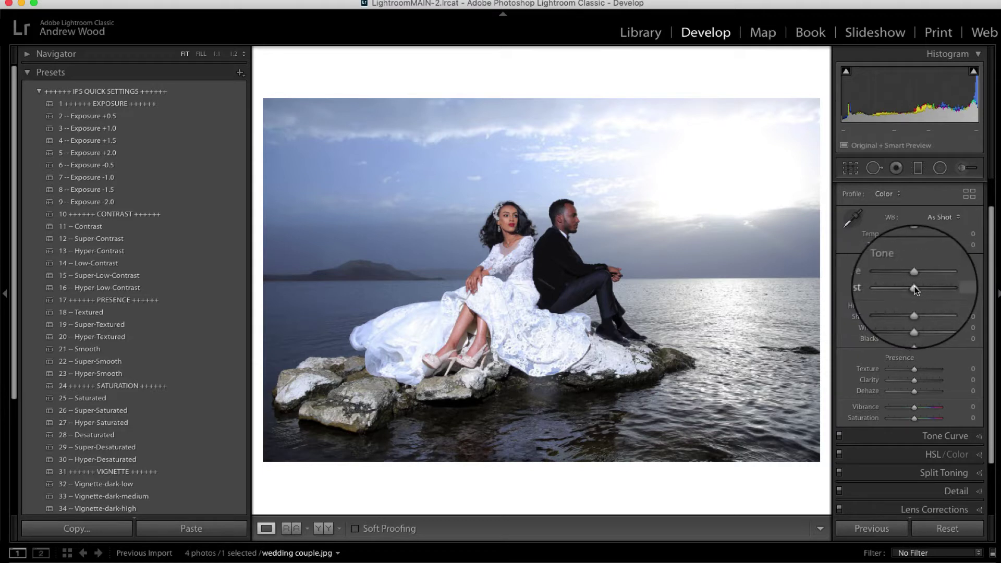
{"action": "left_click_drag", "start_coordinate": [915, 287], "coordinate": [909, 286]}
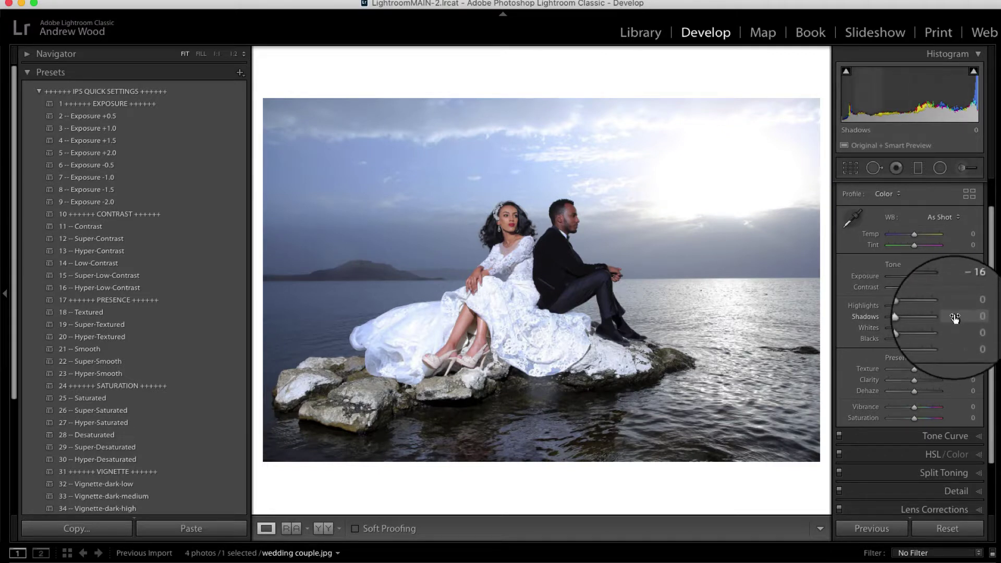
{"action": "left_click_drag", "start_coordinate": [915, 306], "coordinate": [904, 307]}
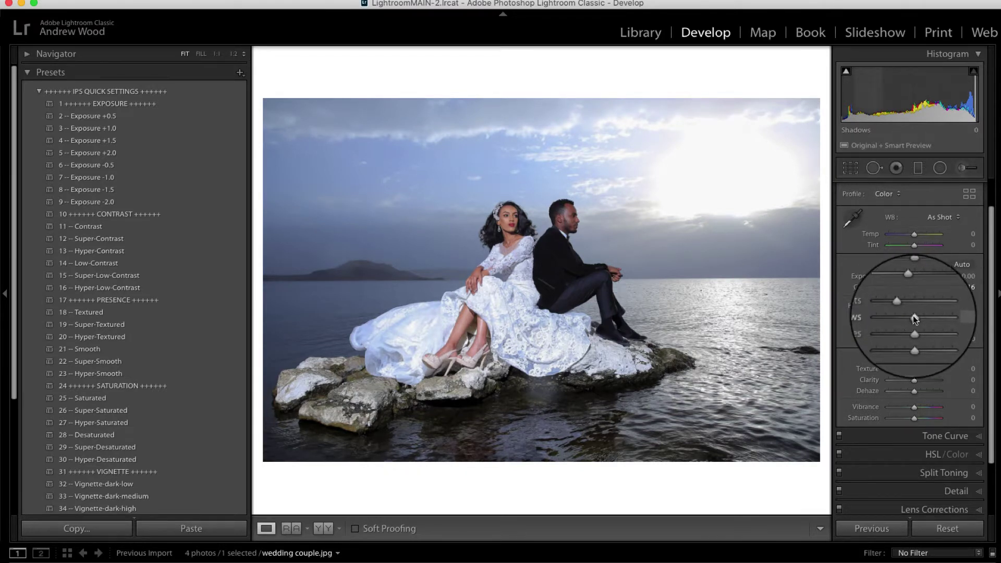
{"action": "left_click_drag", "start_coordinate": [913, 319], "coordinate": [921, 315]}
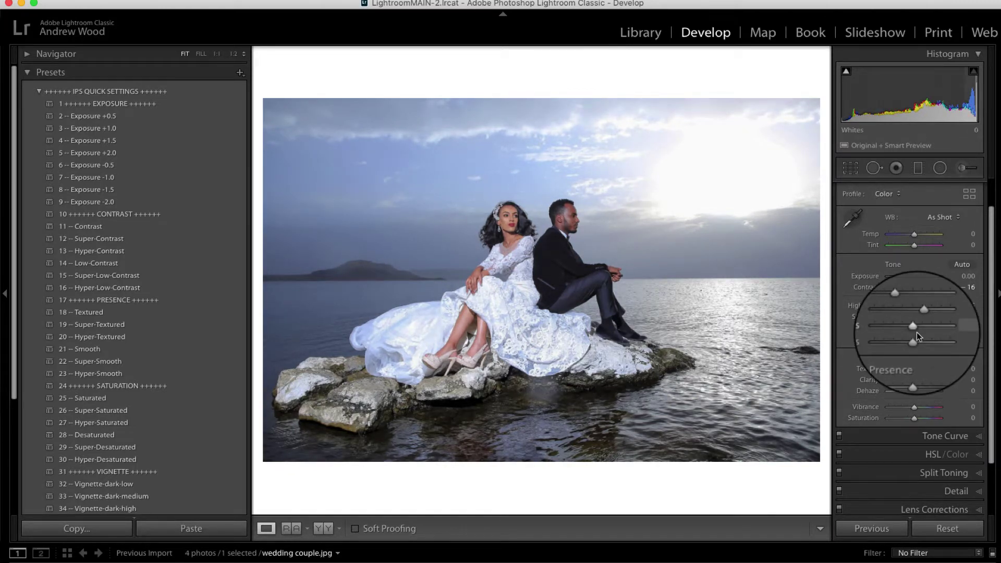
{"action": "left_click_drag", "start_coordinate": [916, 333], "coordinate": [919, 328]}
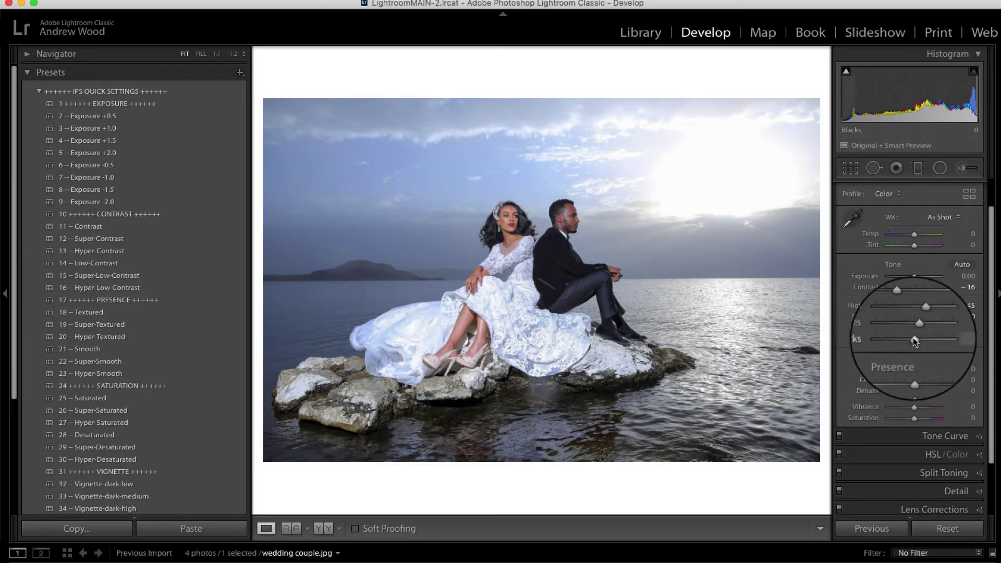
{"action": "left_click_drag", "start_coordinate": [913, 337], "coordinate": [921, 341]}
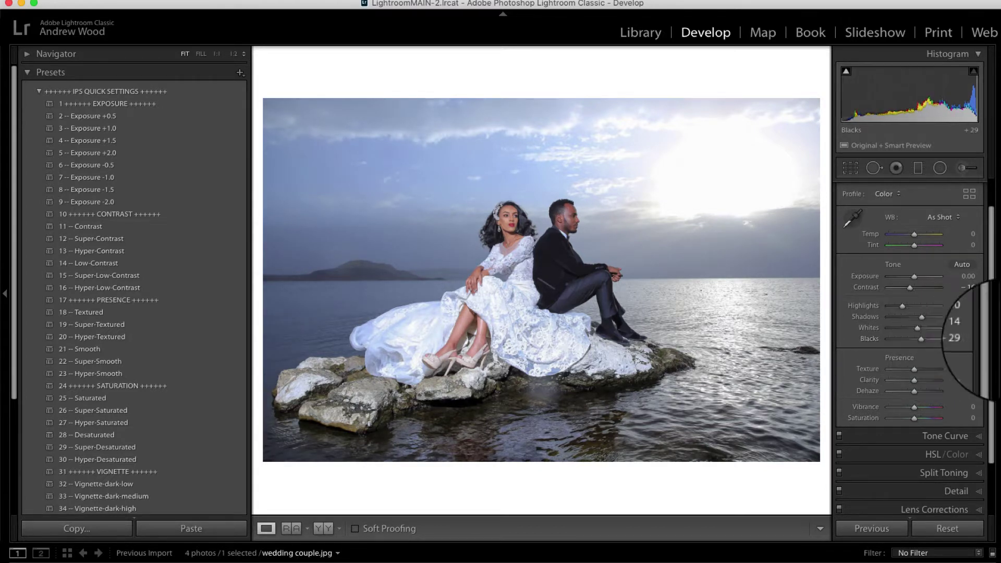
- Adjust the photo's presence settings: Clarity +59, Dehaze +2, Vibrance -5 and Saturation -21
{"action": "scroll", "coordinate": [923, 338], "scroll_direction": "down", "scroll_amount": 3}
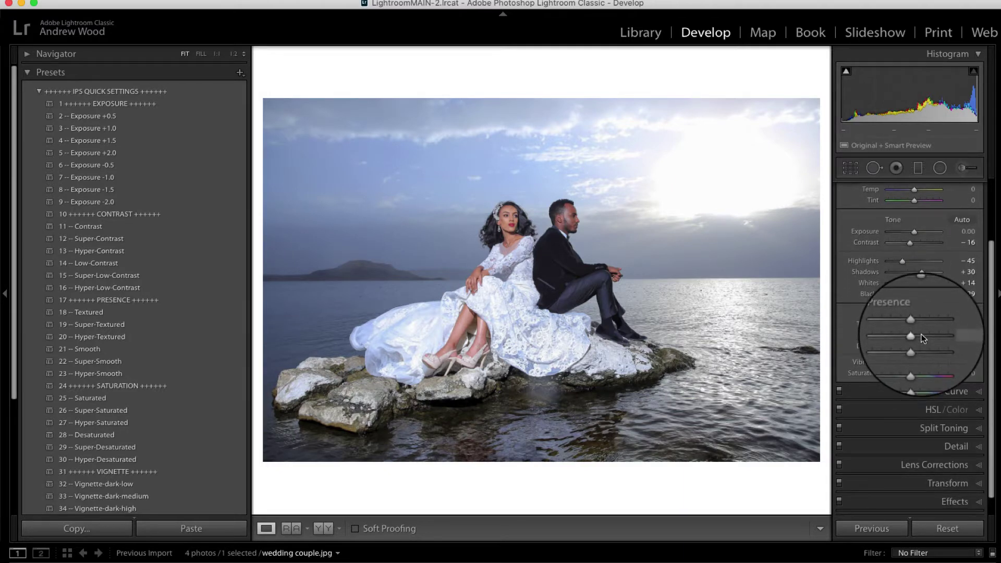
{"action": "scroll", "coordinate": [922, 338], "scroll_direction": "down", "scroll_amount": 1}
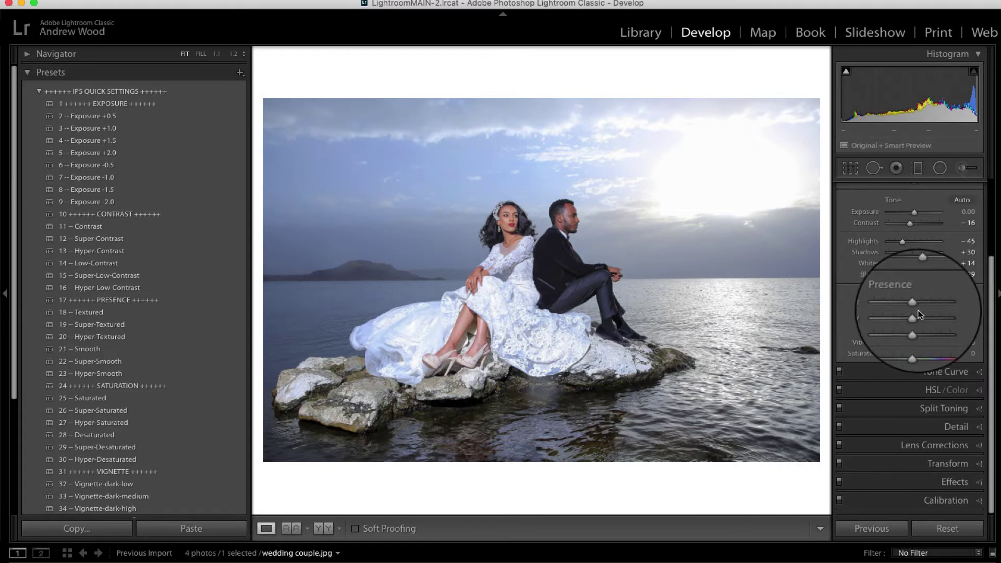
{"action": "left_click_drag", "start_coordinate": [915, 318], "coordinate": [930, 316]}
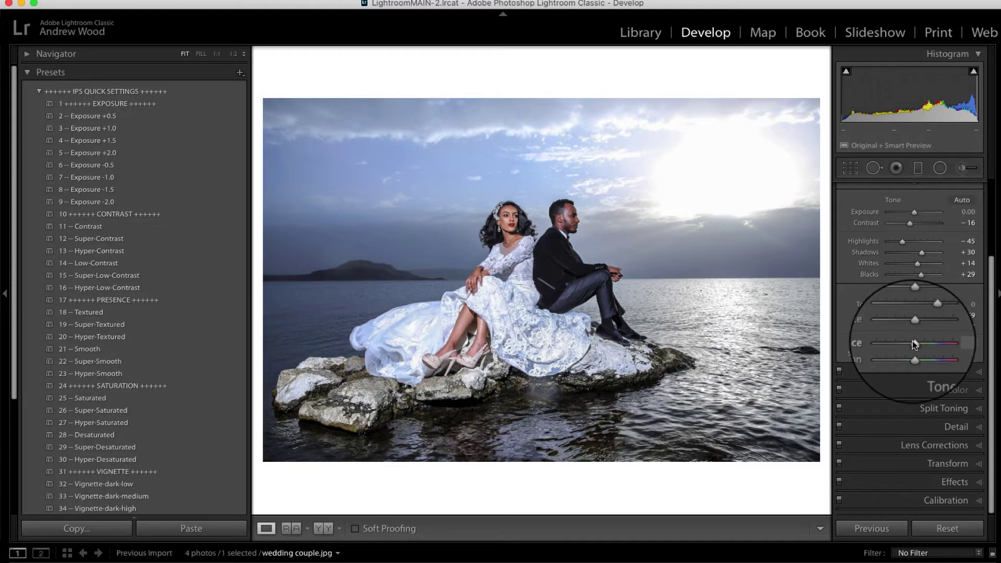
{"action": "left_click_drag", "start_coordinate": [913, 342], "coordinate": [912, 343]}
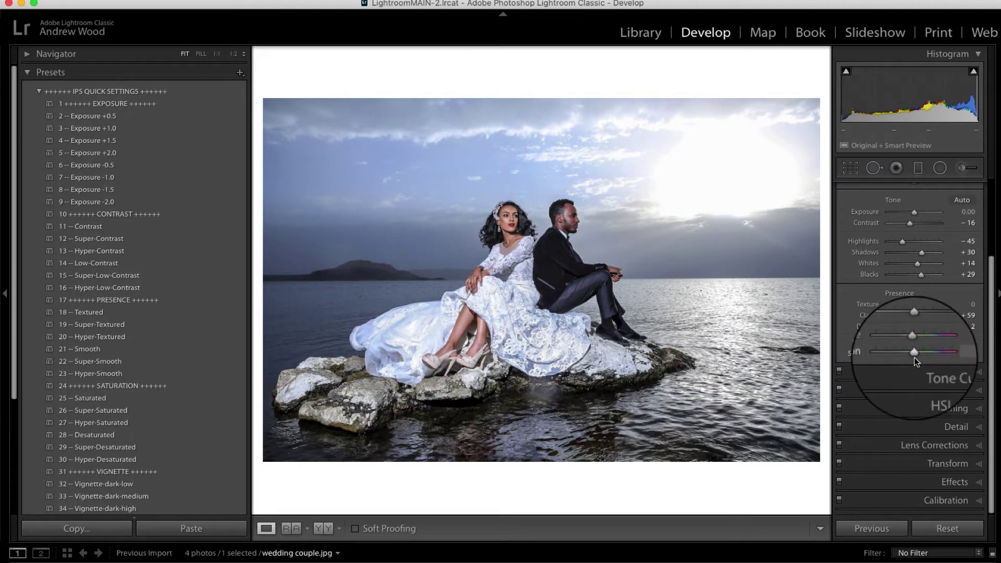
{"action": "left_click_drag", "start_coordinate": [910, 353], "coordinate": [907, 354]}
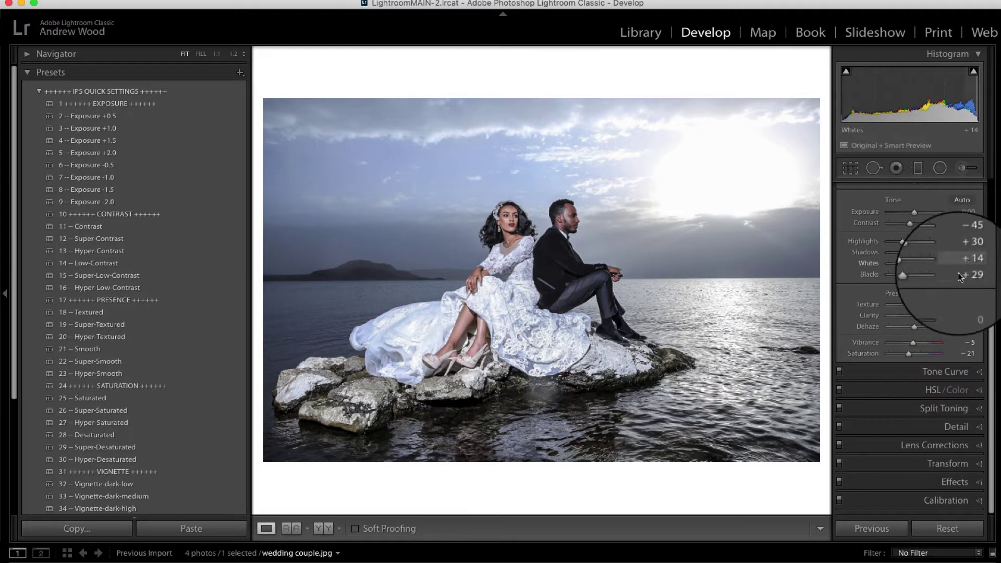
- Turn off Solo Mode for the adjustment sections and expand Basic alongside Tone Curve
{"action": "scroll", "coordinate": [947, 311], "scroll_direction": "down", "scroll_amount": 1}
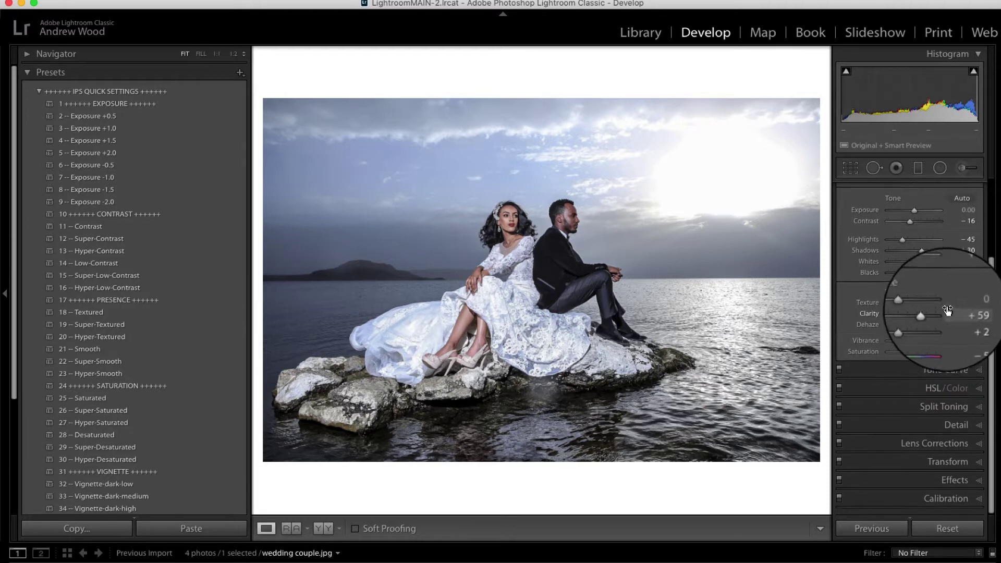
{"action": "left_click", "coordinate": [976, 377]}
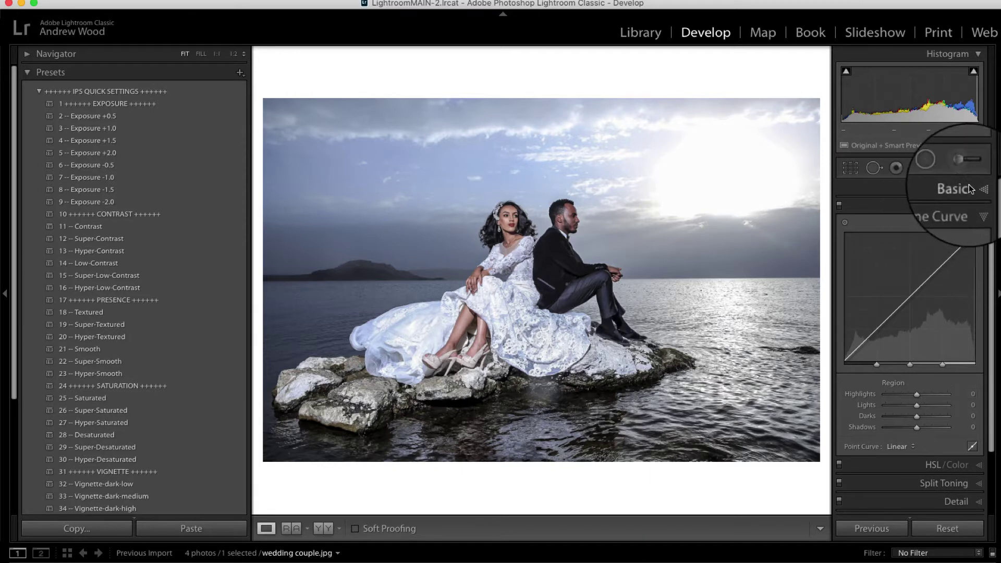
{"action": "right_click", "coordinate": [906, 213]}
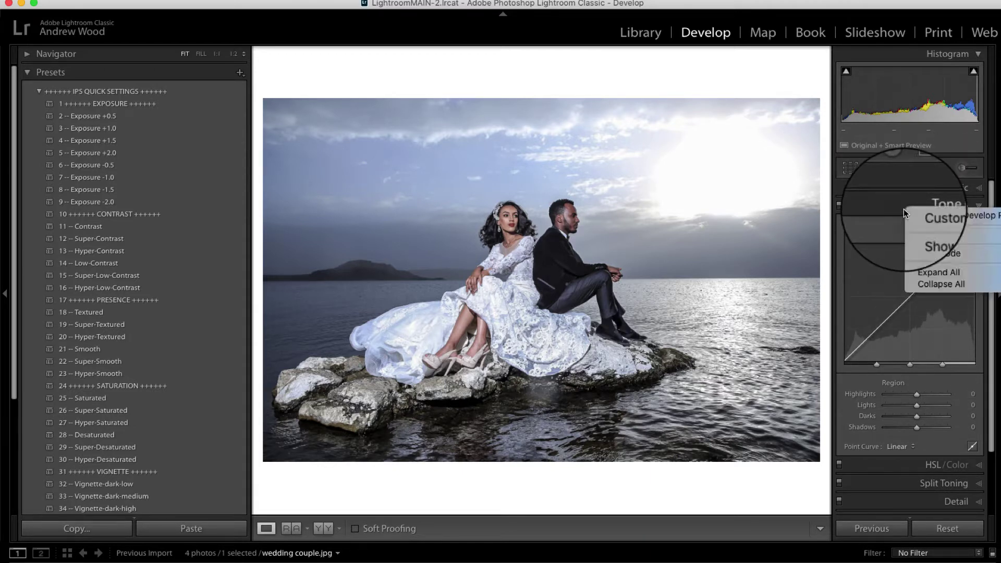
{"action": "left_click", "coordinate": [934, 253]}
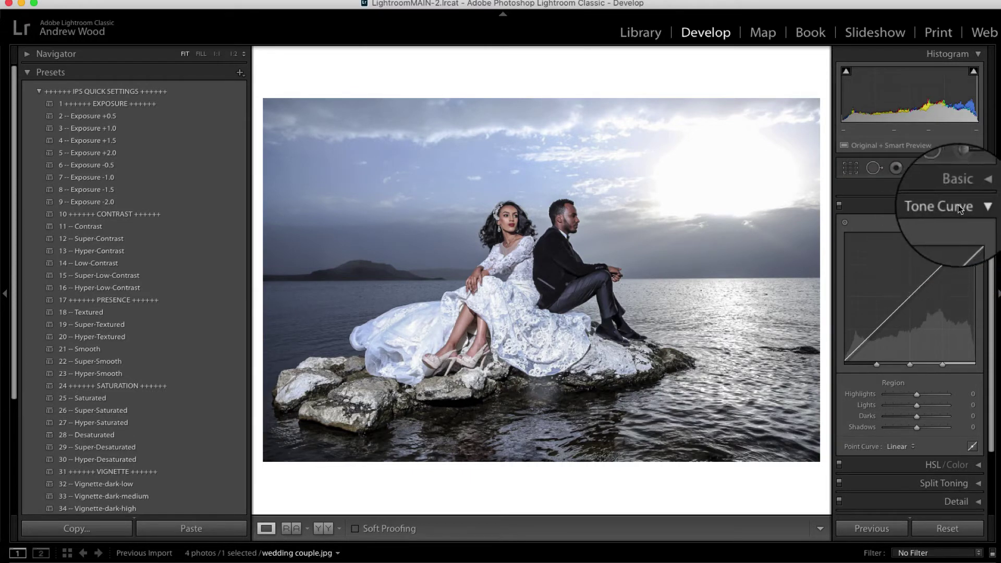
{"action": "left_click", "coordinate": [979, 189]}
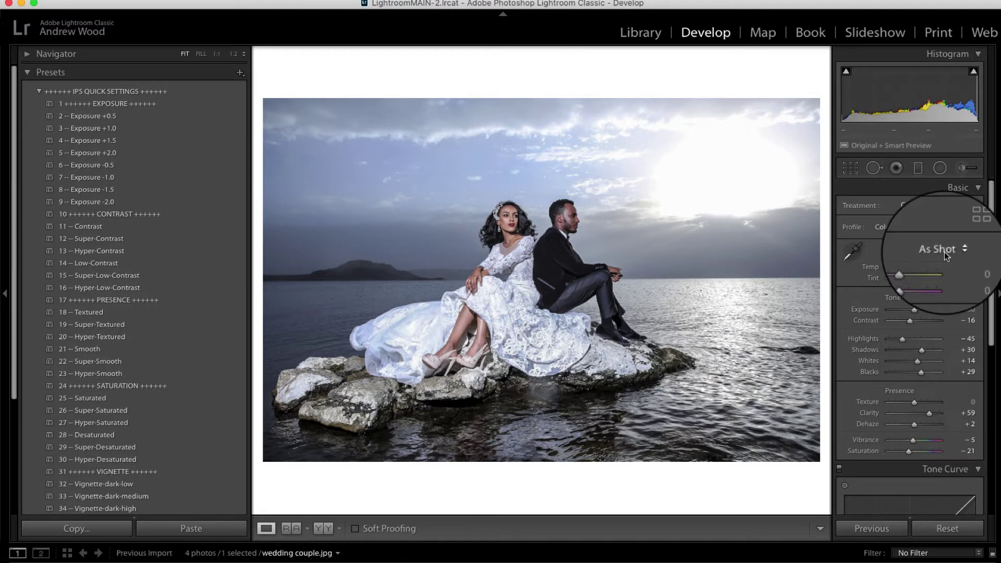
{"action": "scroll", "coordinate": [945, 253], "scroll_direction": "down", "scroll_amount": 4}
{"action": "scroll", "coordinate": [945, 253], "scroll_direction": "up", "scroll_amount": 2}
{"action": "scroll", "coordinate": [945, 253], "scroll_direction": "up", "scroll_amount": 2}
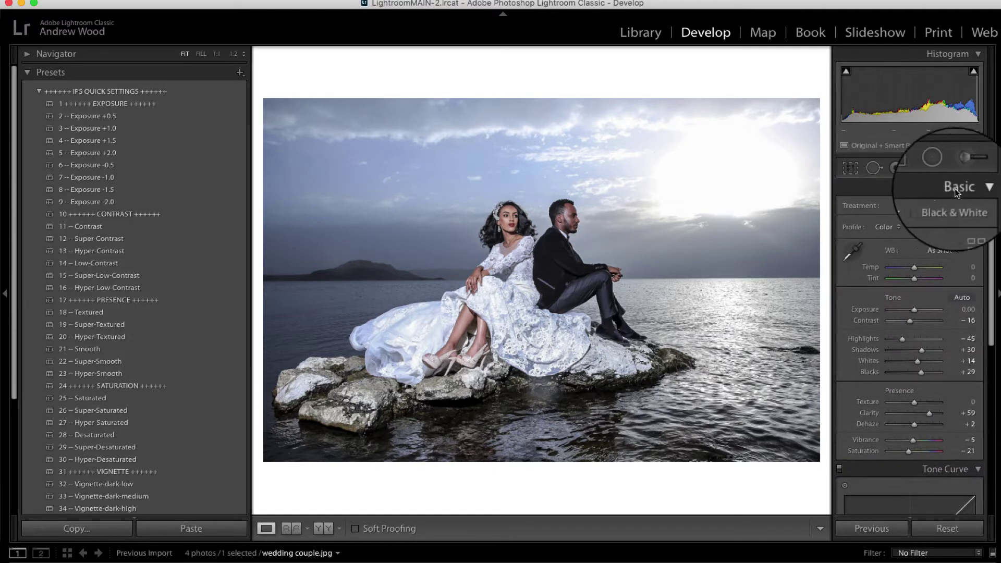
- Turn Solo Mode back on for the adjustment sections and collapse Basic
{"action": "right_click", "coordinate": [931, 189]}
{"action": "left_click", "coordinate": [943, 237]}
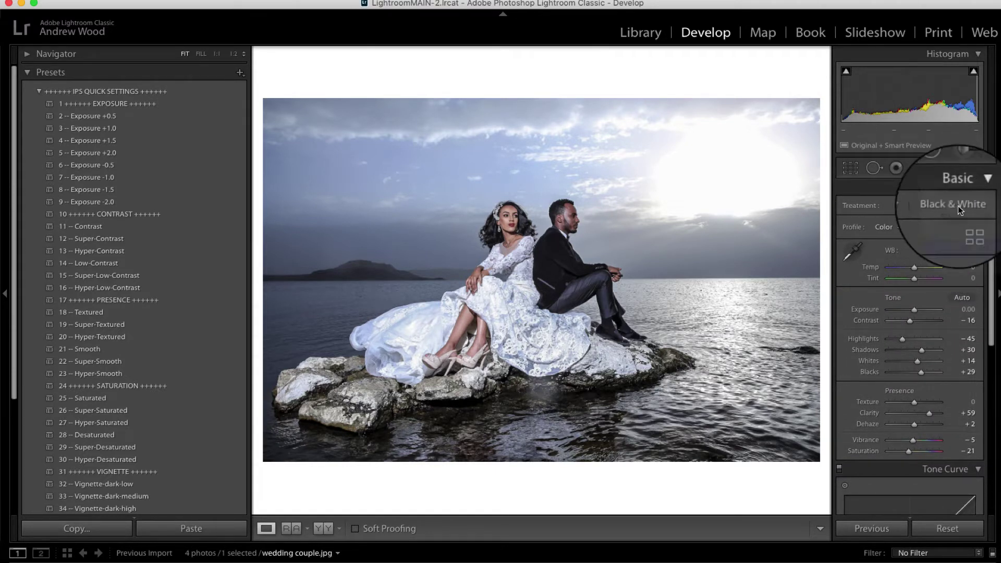
{"action": "left_click", "coordinate": [978, 192]}
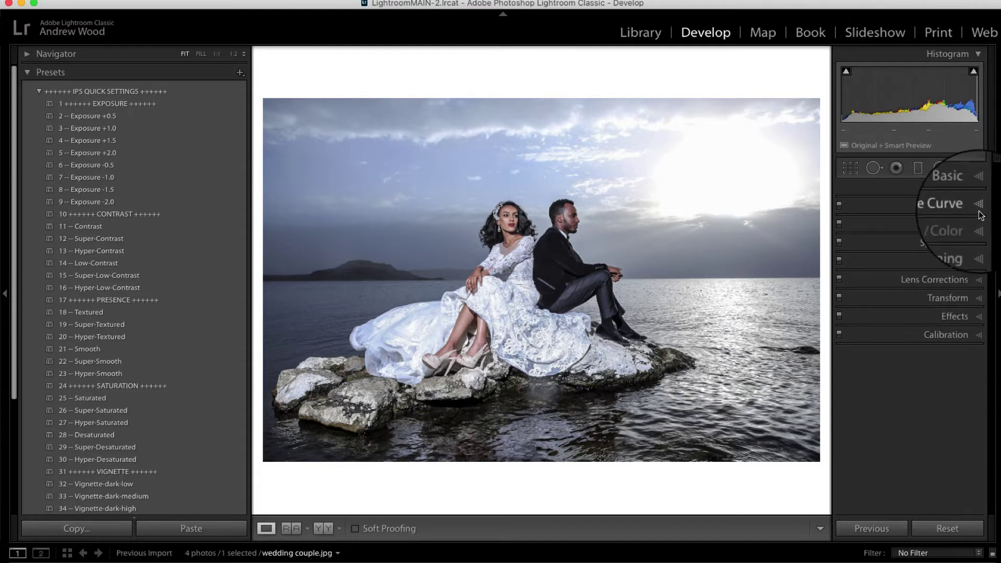
- Expand the Tone Curve settings and set the Point Curve to Medium Contrast
{"action": "left_click", "coordinate": [946, 206]}
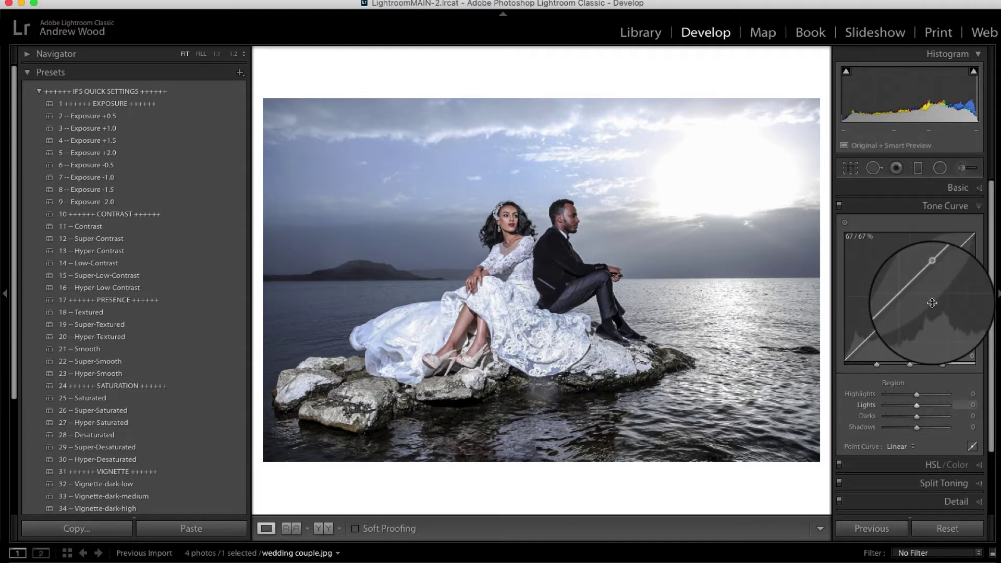
{"action": "scroll", "coordinate": [929, 307], "scroll_direction": "down", "scroll_amount": 1}
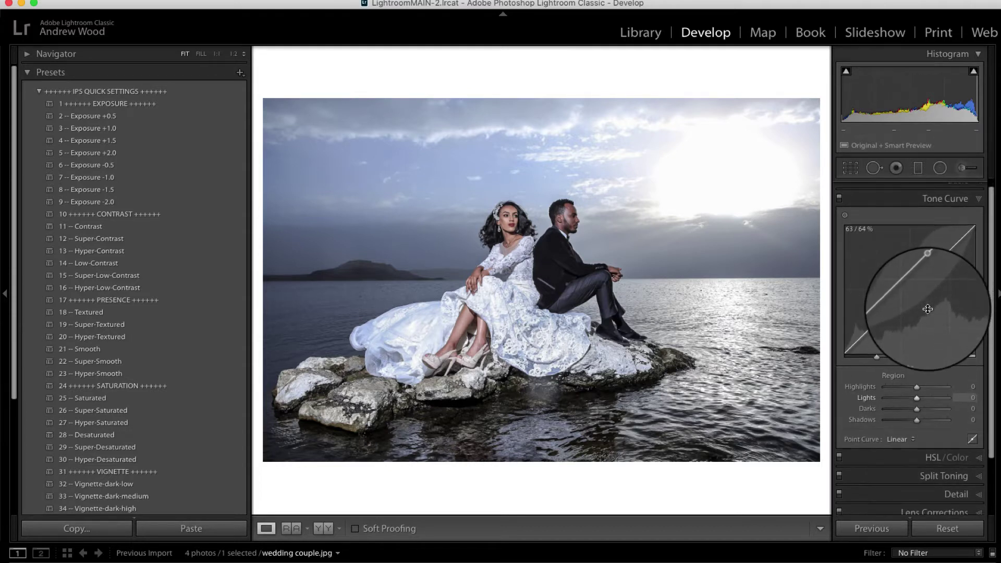
{"action": "scroll", "coordinate": [927, 309], "scroll_direction": "down", "scroll_amount": 4}
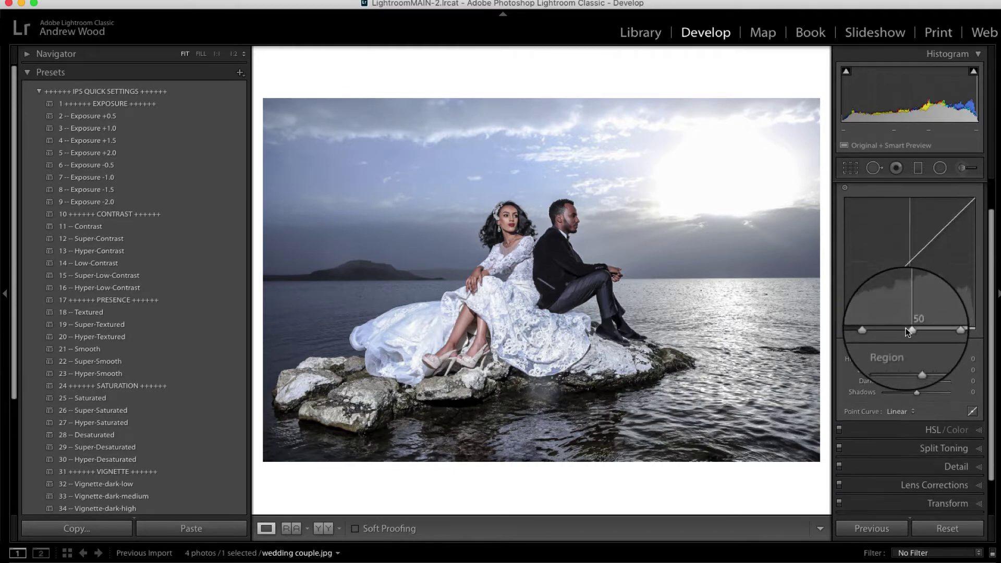
{"action": "left_click", "coordinate": [903, 409]}
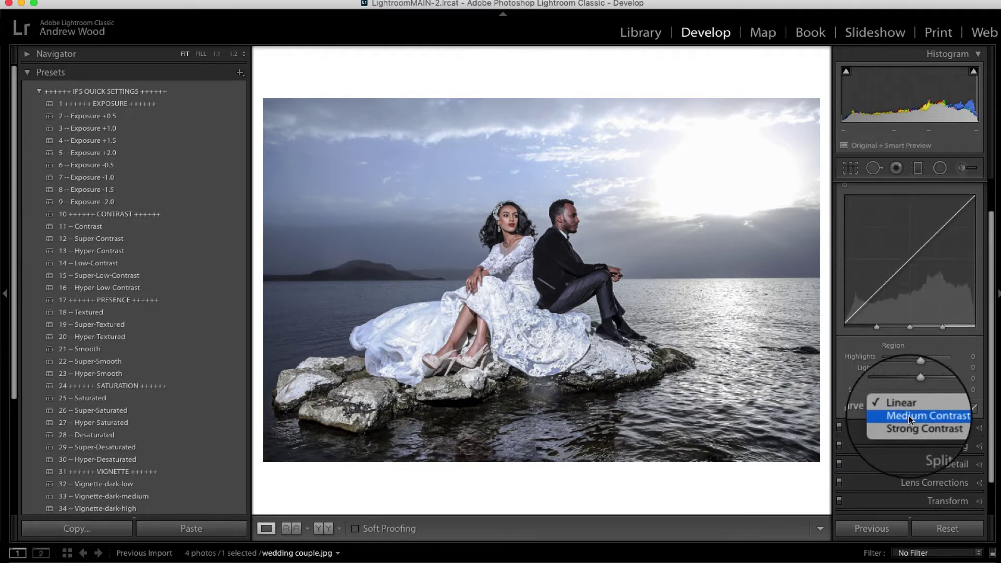
{"action": "left_click", "coordinate": [918, 419]}
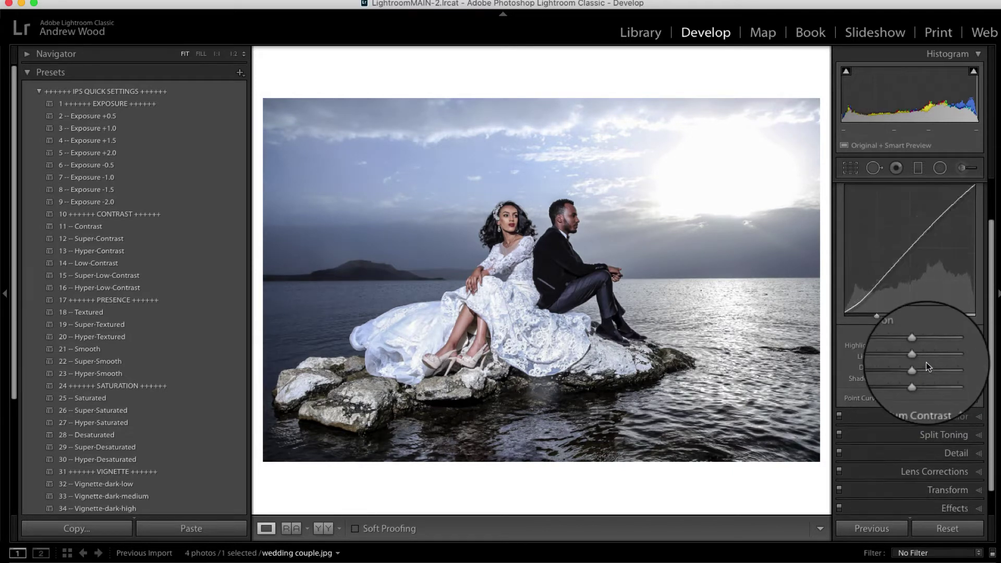
- Add a Highlight Priority post-crop vignette with an Amount of -12 and show the photo in a side-by-side Before/After comparison
{"action": "scroll", "coordinate": [926, 362], "scroll_direction": "down", "scroll_amount": 2}
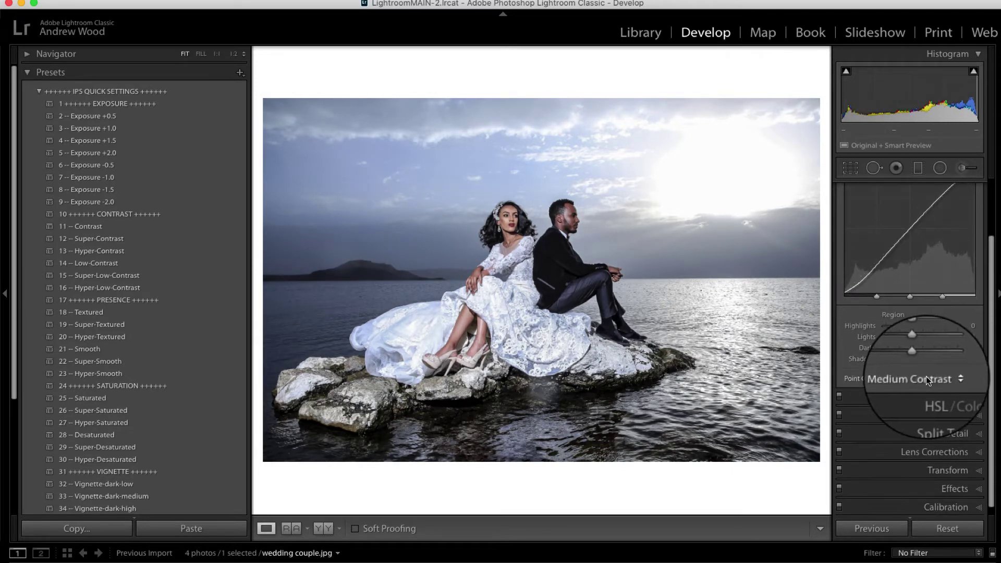
{"action": "scroll", "coordinate": [926, 377], "scroll_direction": "down", "scroll_amount": 1}
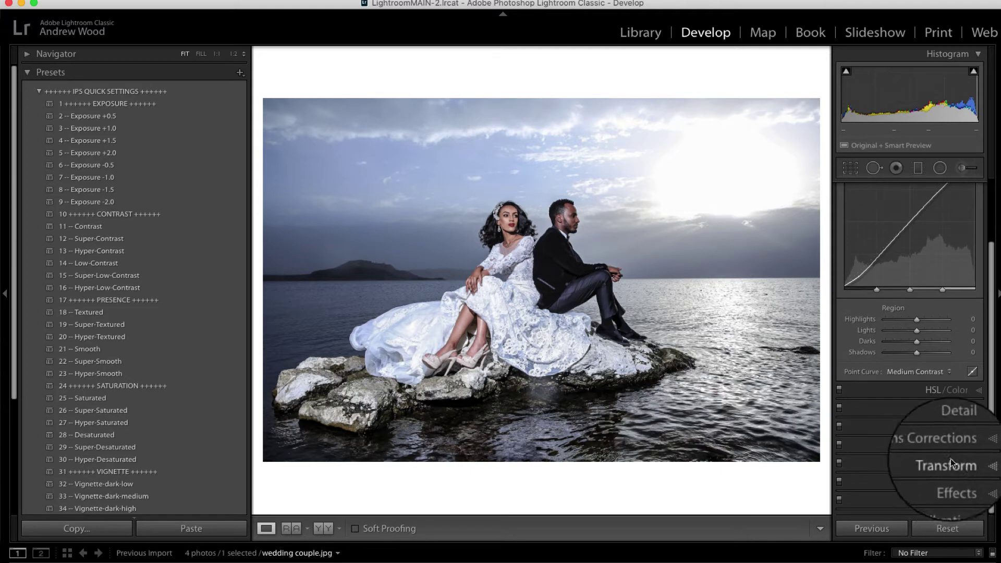
{"action": "left_click", "coordinate": [962, 479]}
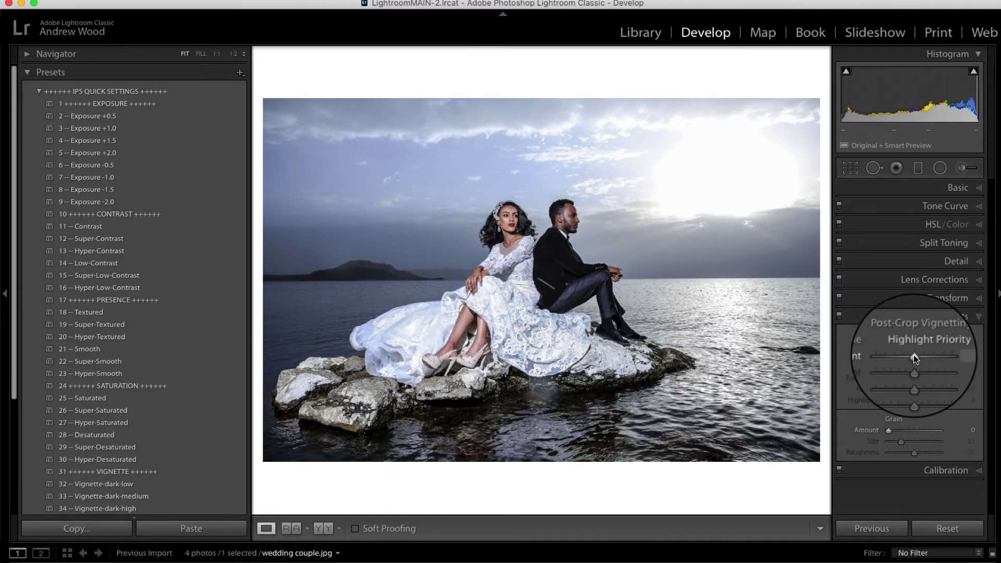
{"action": "left_click_drag", "start_coordinate": [913, 355], "coordinate": [911, 354]}
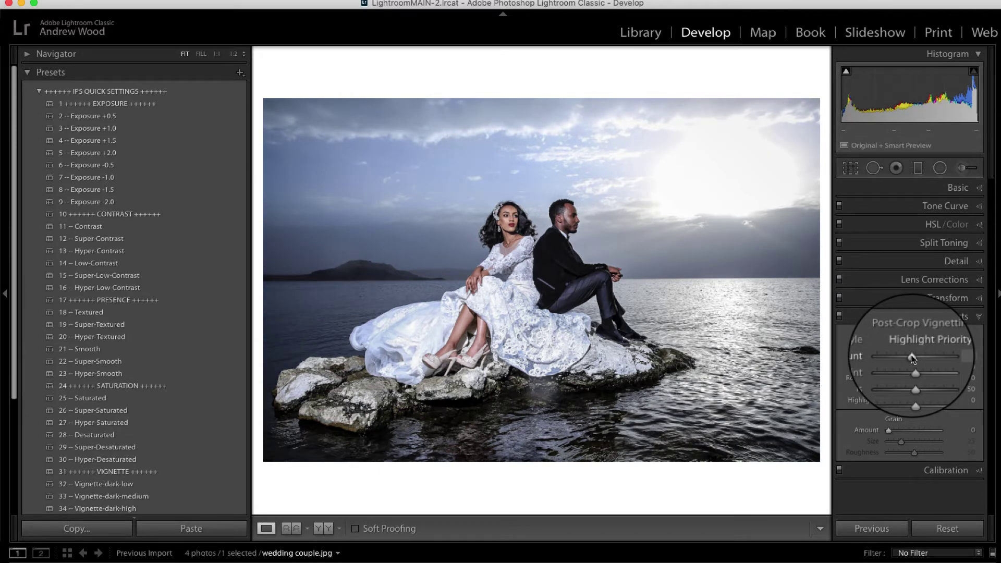
{"action": "left_click_drag", "start_coordinate": [911, 357], "coordinate": [915, 357]}
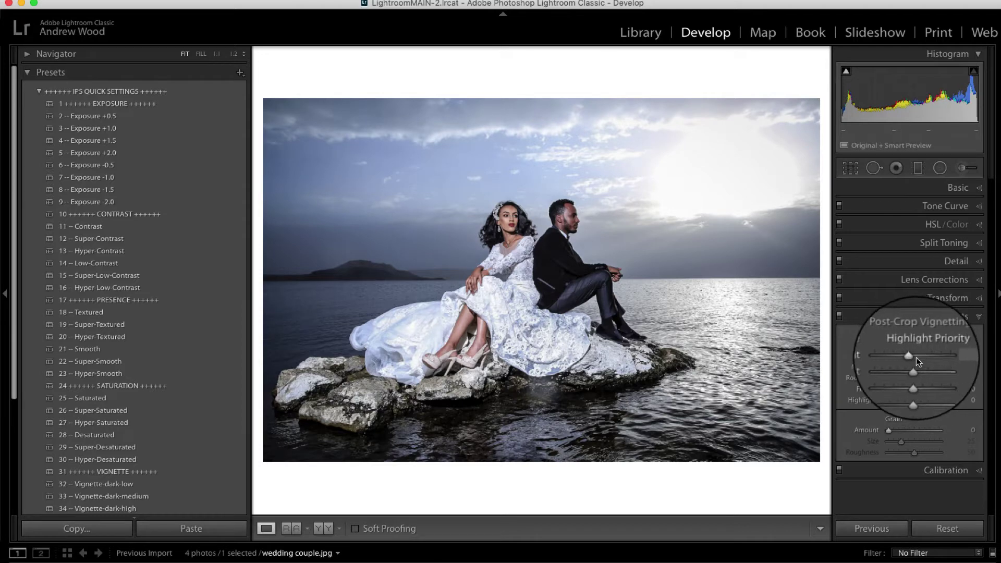
{"action": "left_click", "coordinate": [324, 530]}
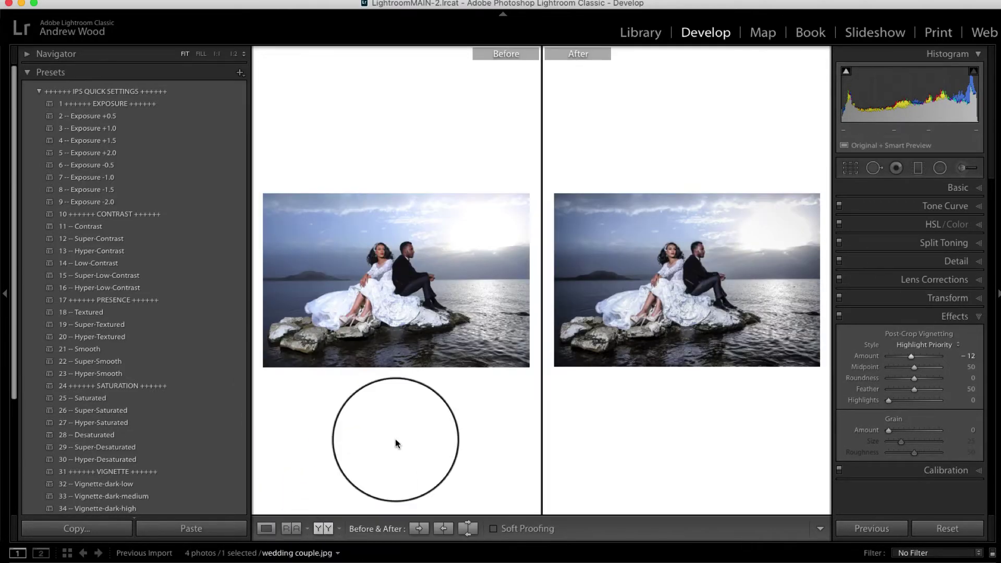
- Examine the wedding couple's faces and clothing up close in the side-by-side Before/After comparison
{"action": "left_click", "coordinate": [519, 336]}
{"action": "left_click", "coordinate": [519, 335]}
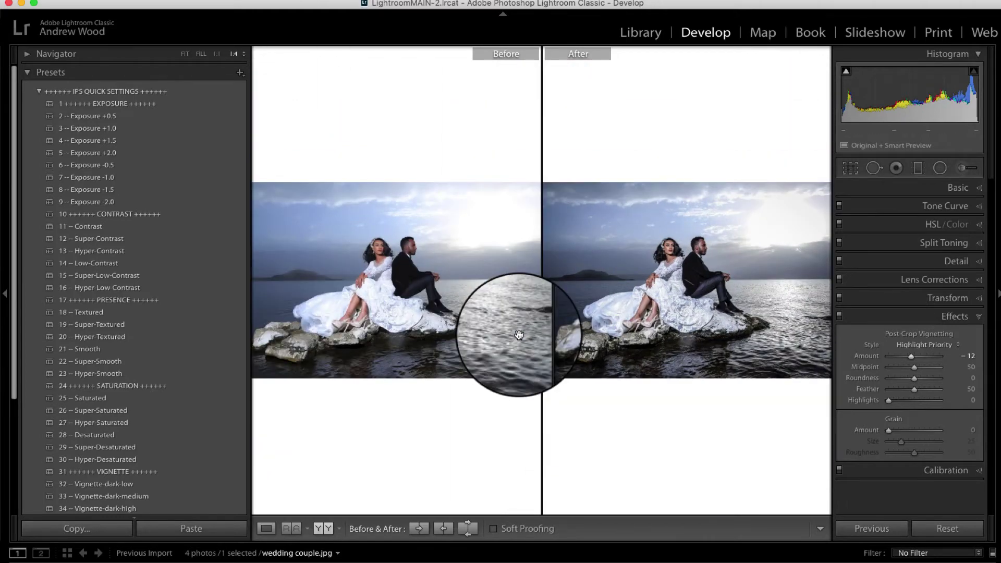
{"action": "key", "text": "super+alt+equal"}
{"action": "key", "text": "super+alt+equal"}
{"action": "key", "text": "super+alt+equal"}
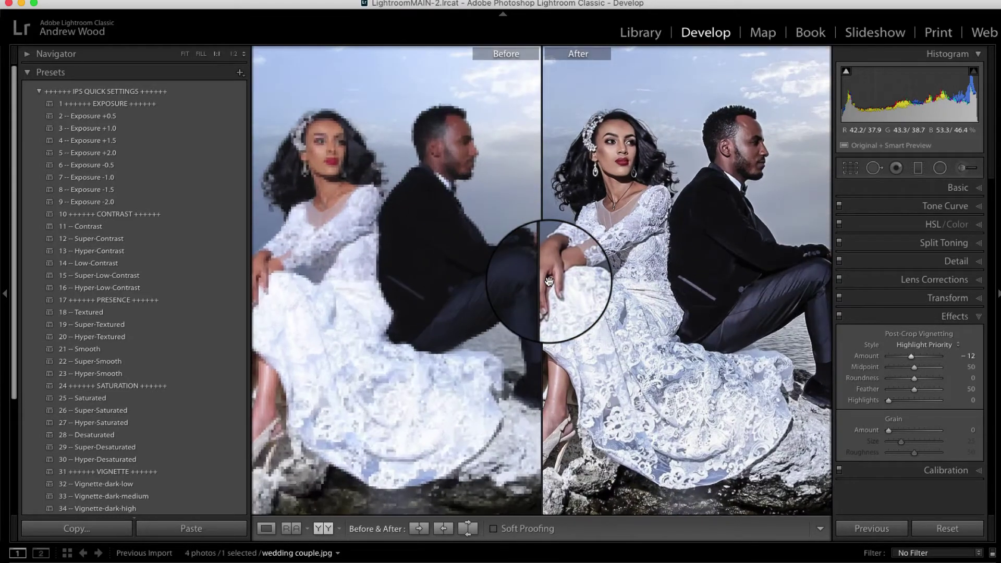
{"action": "key", "text": "super+alt+minus"}
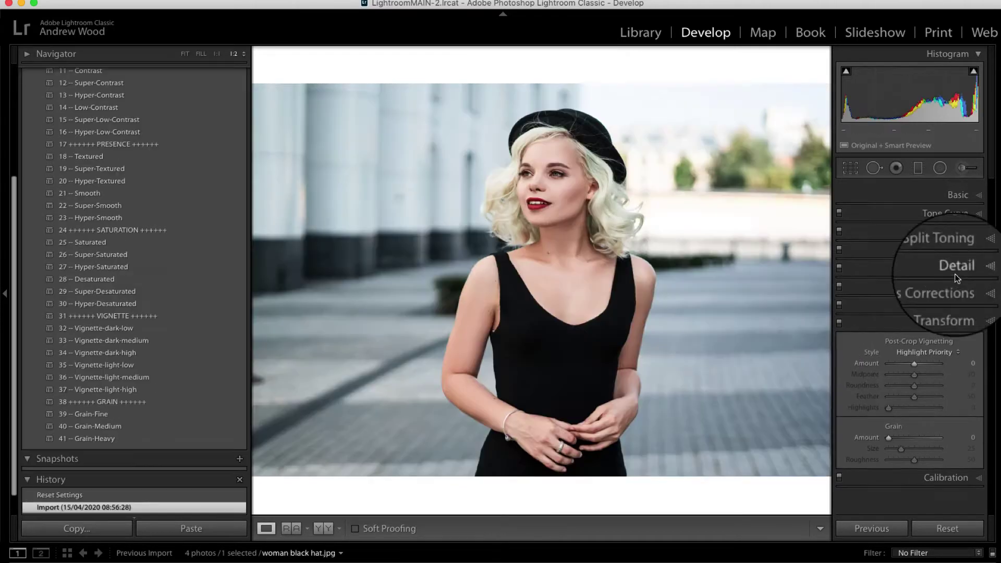
- Set the black hat photo's Basic tone to Contrast -16, Highlights -45, Shadows +30, Whites +14 and Blacks +28
{"action": "left_click", "coordinate": [979, 191]}
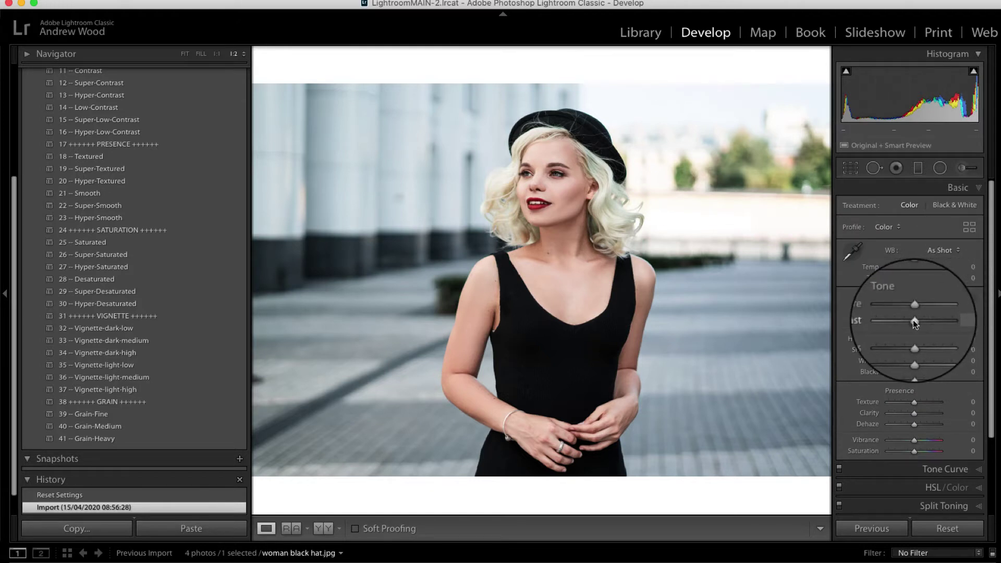
{"action": "left_click", "coordinate": [969, 320]}
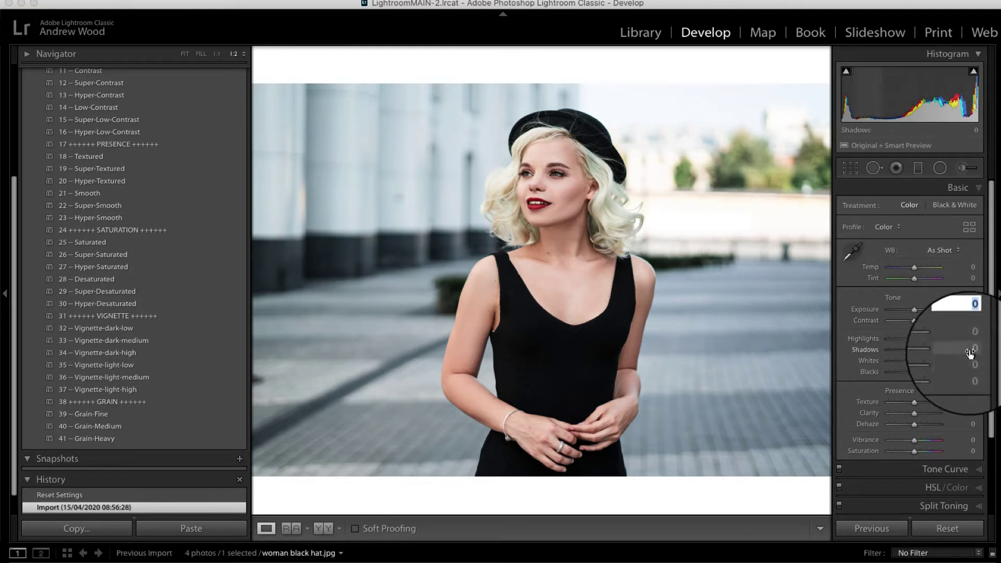
{"action": "type", "text": "-16"}
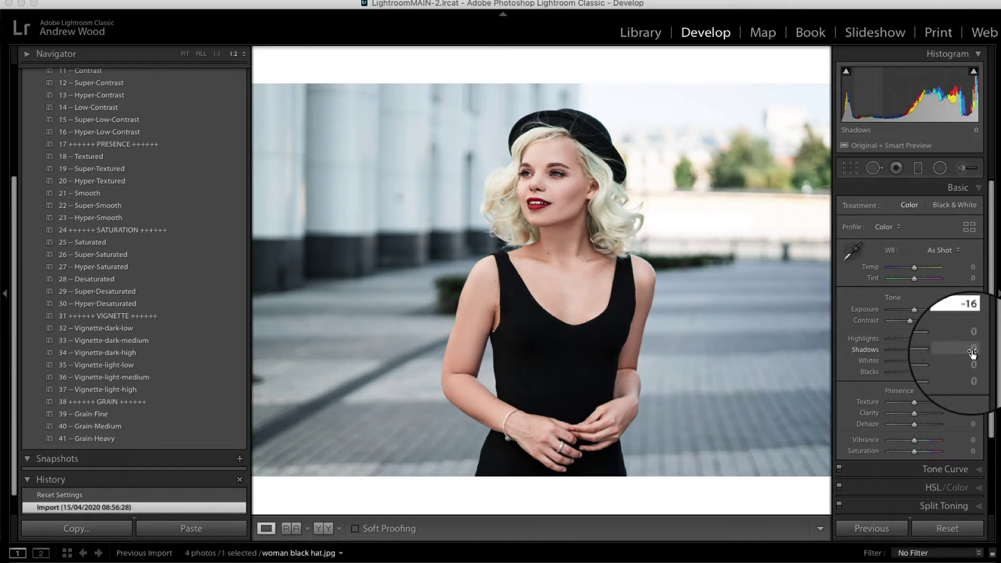
{"action": "key", "text": "Tab"}
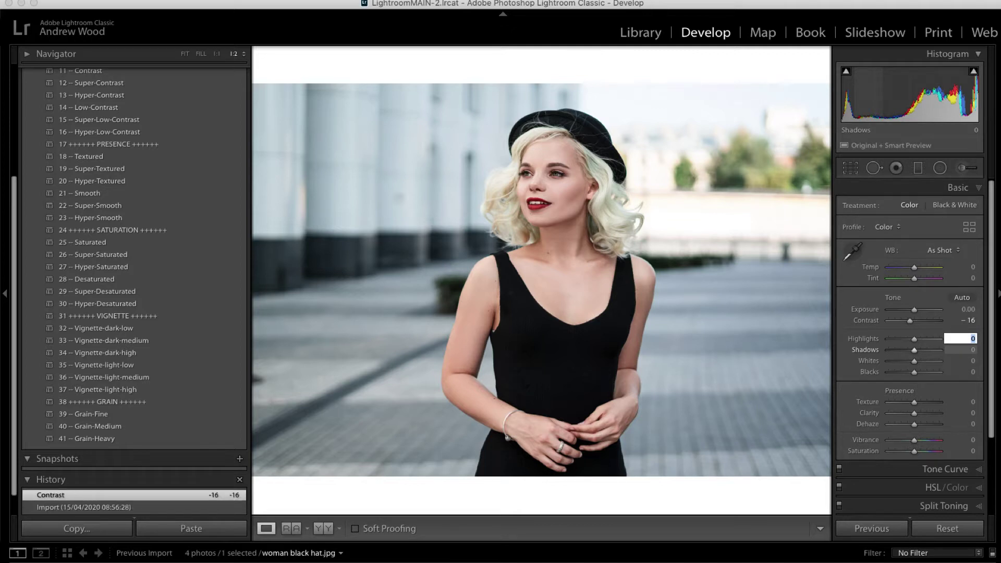
{"action": "key", "text": "Tab"}
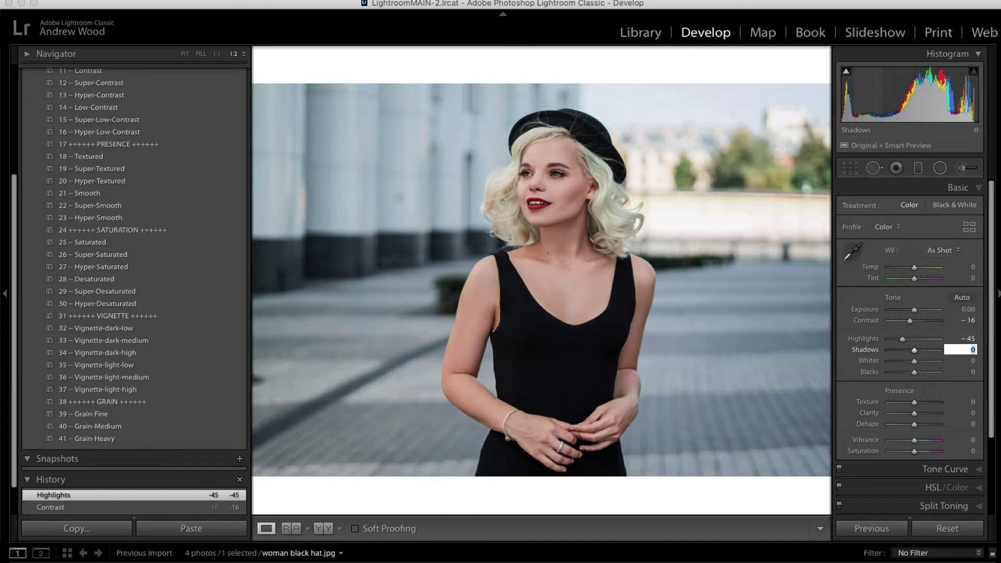
{"action": "key", "text": "Tab"}
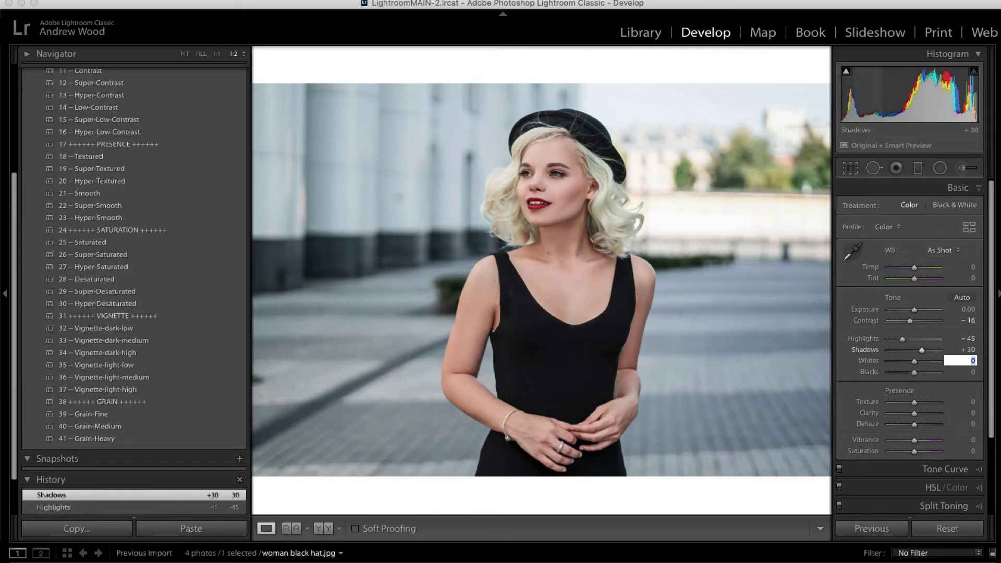
{"action": "type", "text": "14"}
{"action": "key", "text": "Tab"}
{"action": "key", "text": "Return"}
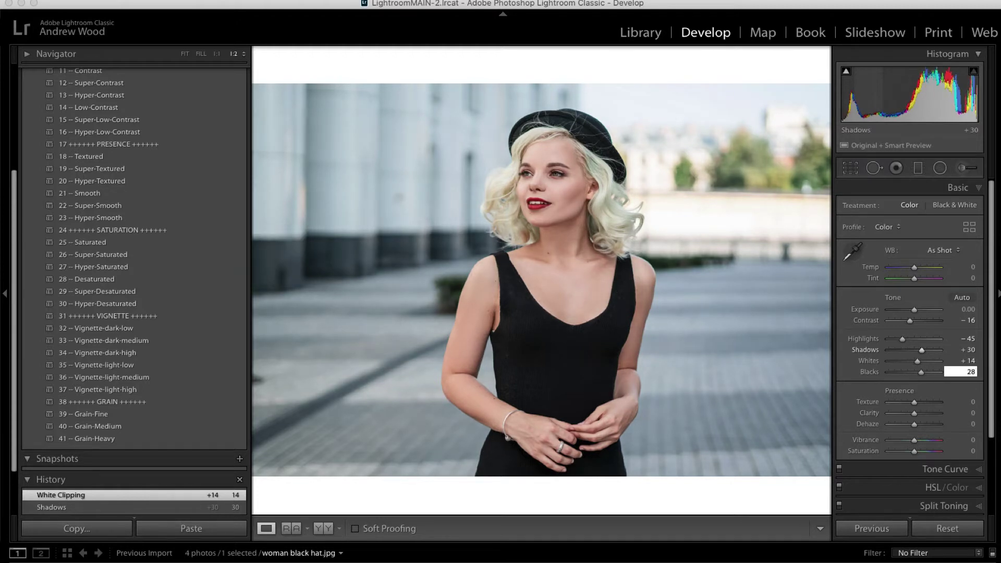
- Set the photo's presence values to Clarity +58, Dehaze +2, Vibrance -5 and Saturation -22
{"action": "key", "text": "Tab"}
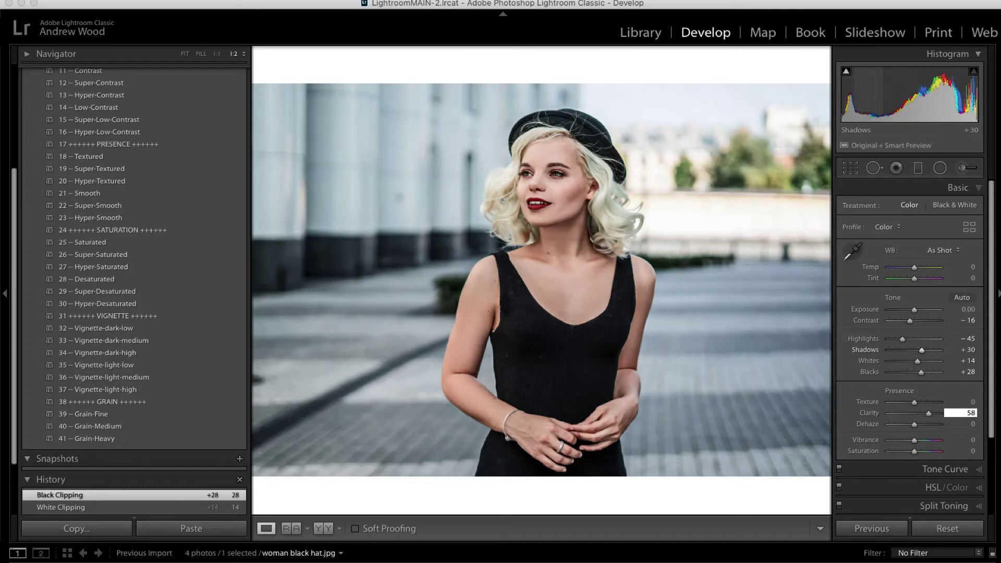
{"action": "key", "text": "Tab"}
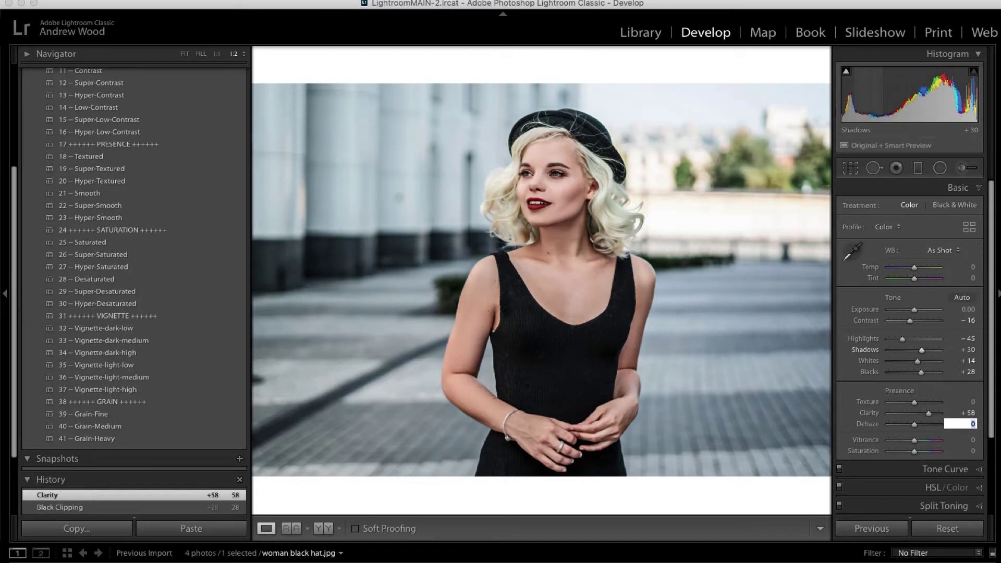
{"action": "key", "text": "Tab"}
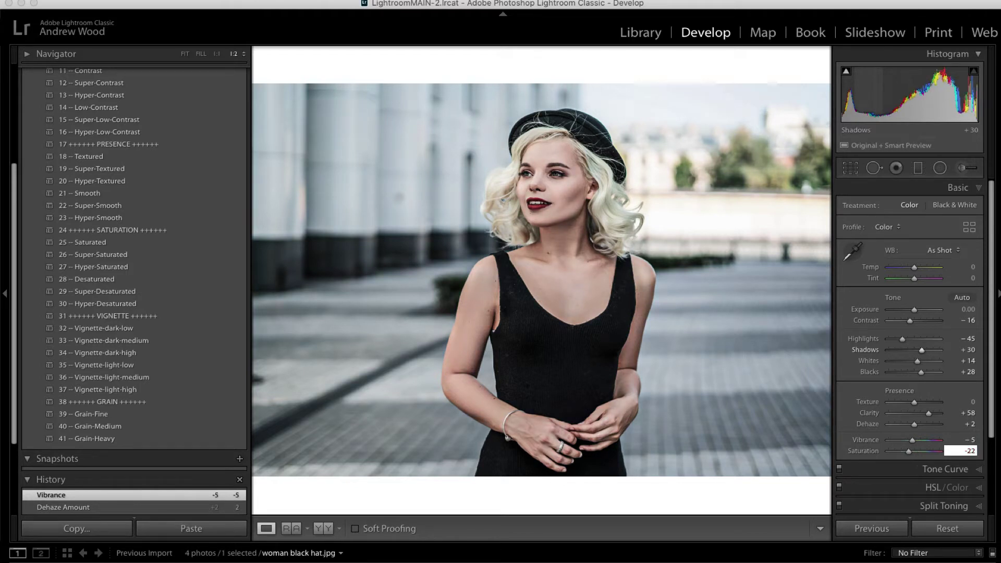
{"action": "key", "text": "Return"}
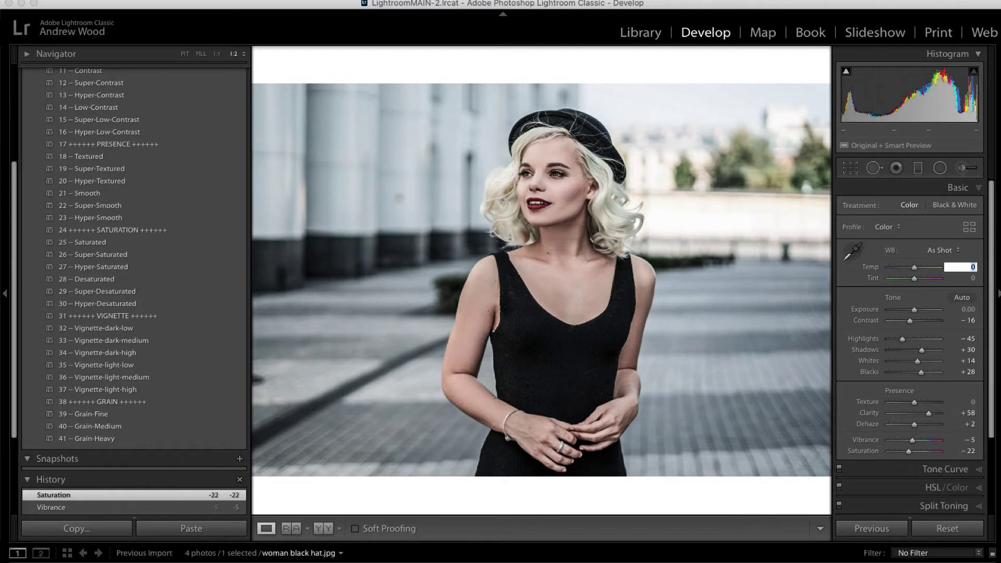
- Expand the Tone Curve settings and change the black hat photo's Point Curve to Medium Contrast
{"action": "left_click", "coordinate": [980, 472]}
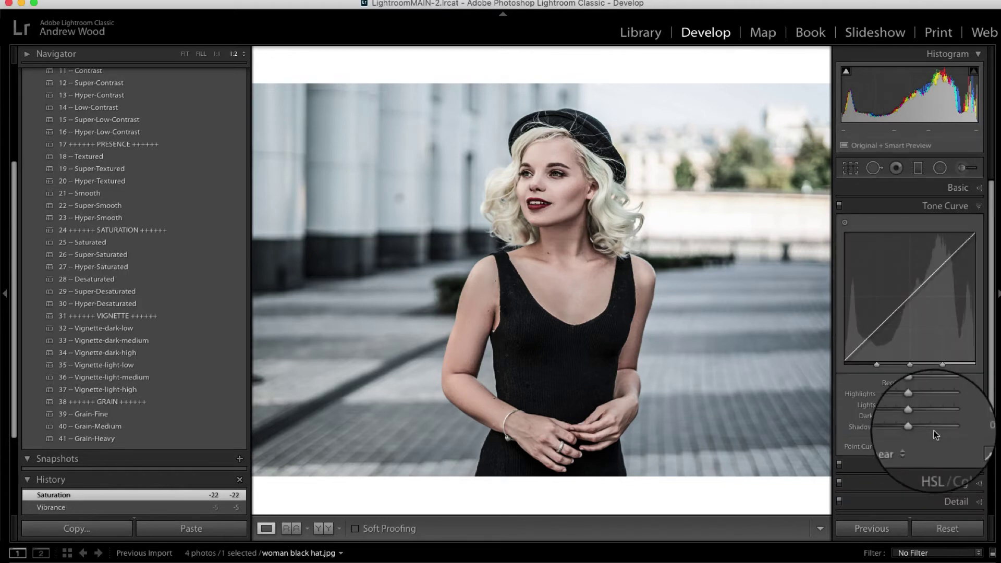
{"action": "left_click", "coordinate": [915, 448]}
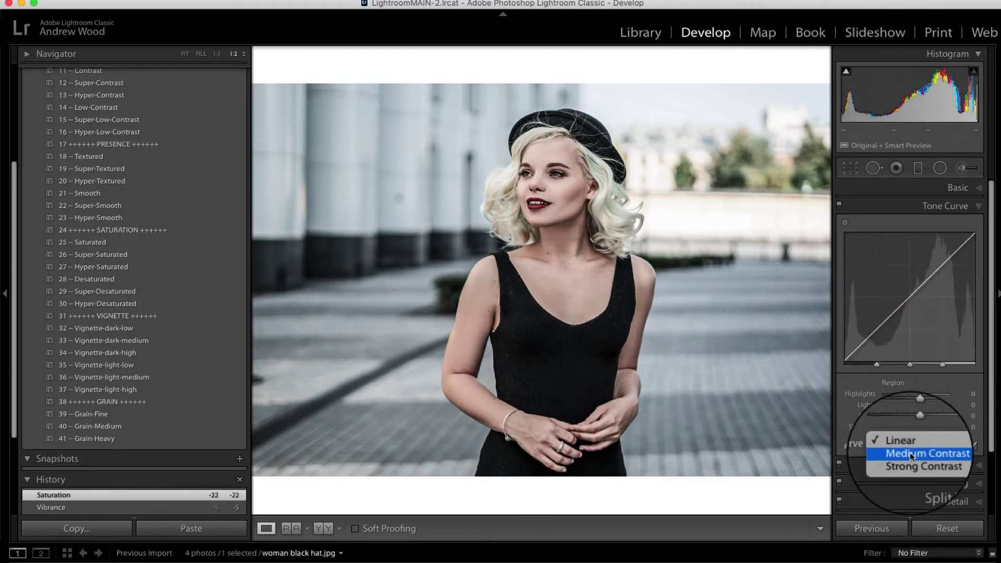
{"action": "left_click", "coordinate": [909, 453]}
- Set the post-crop vignette Amount to -12, compare the photo side by side with its original, and return to the single-photo view
{"action": "scroll", "coordinate": [904, 427], "scroll_direction": "down", "scroll_amount": 2}
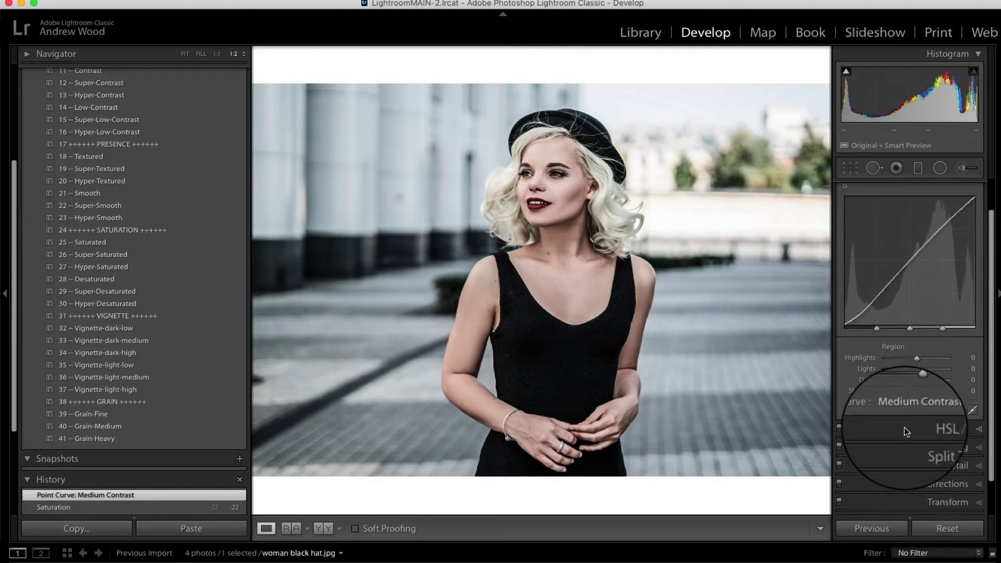
{"action": "scroll", "coordinate": [904, 427], "scroll_direction": "down", "scroll_amount": 2}
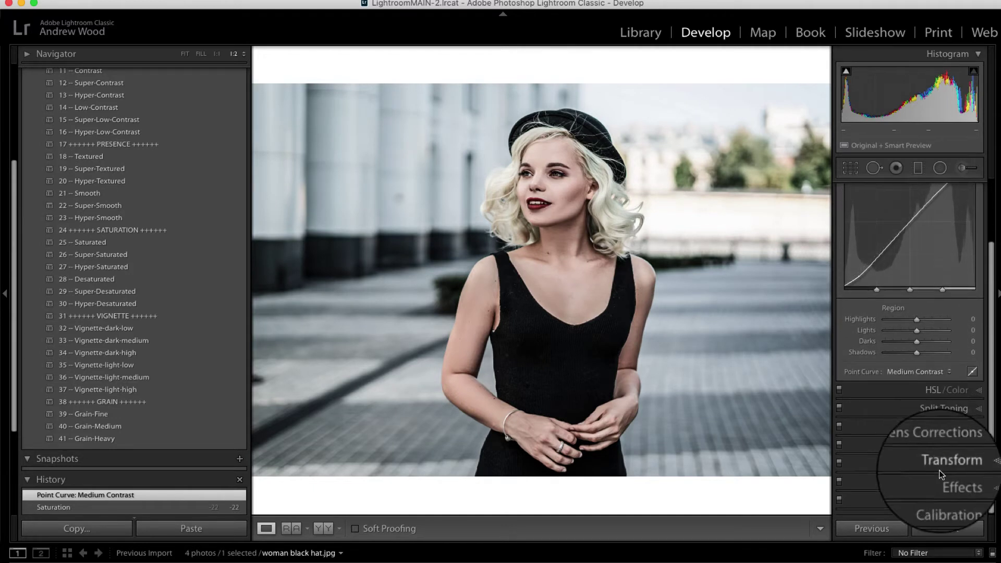
{"action": "left_click", "coordinate": [956, 480]}
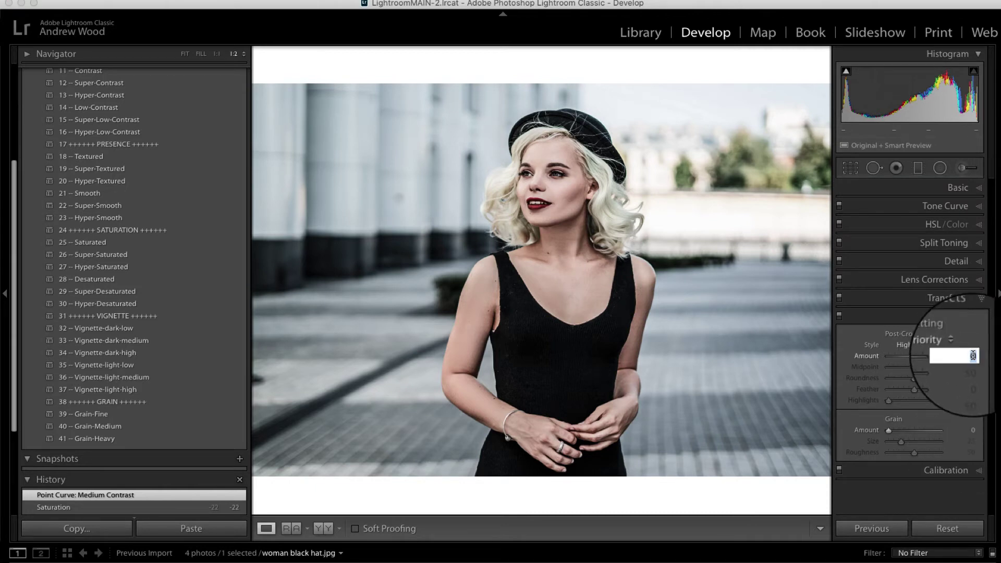
{"action": "type", "text": "-12"}
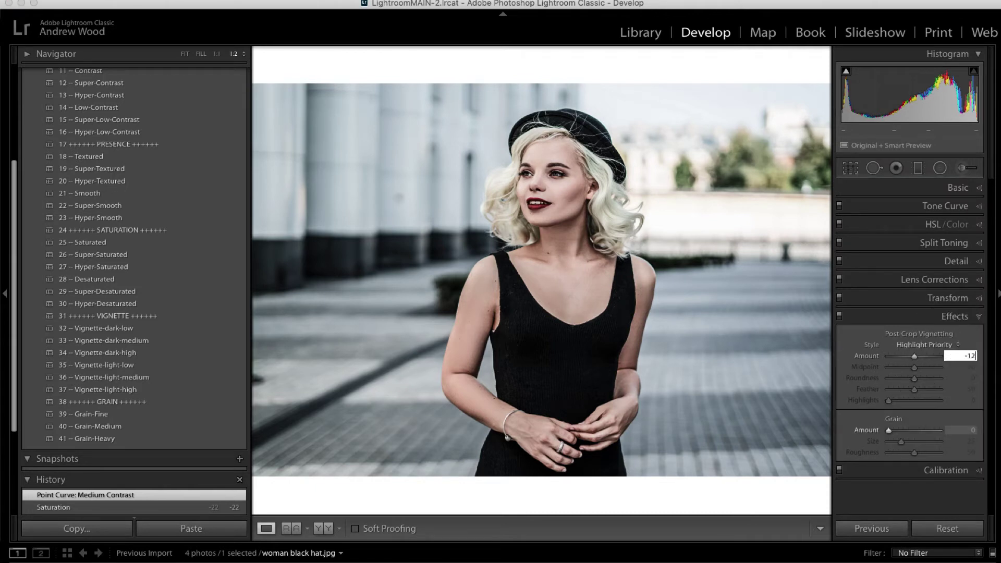
{"action": "key", "text": "Return"}
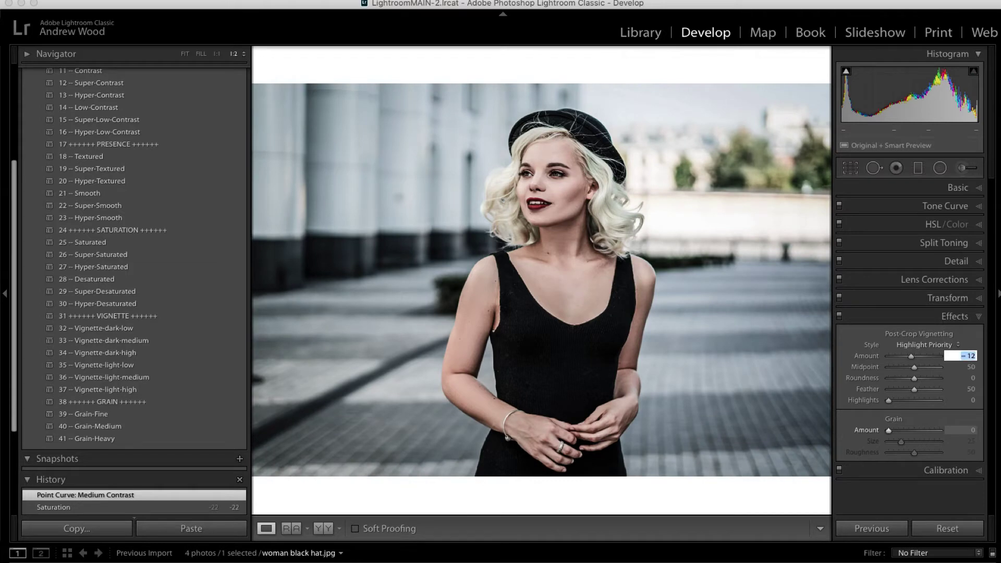
{"action": "left_click", "coordinate": [323, 528]}
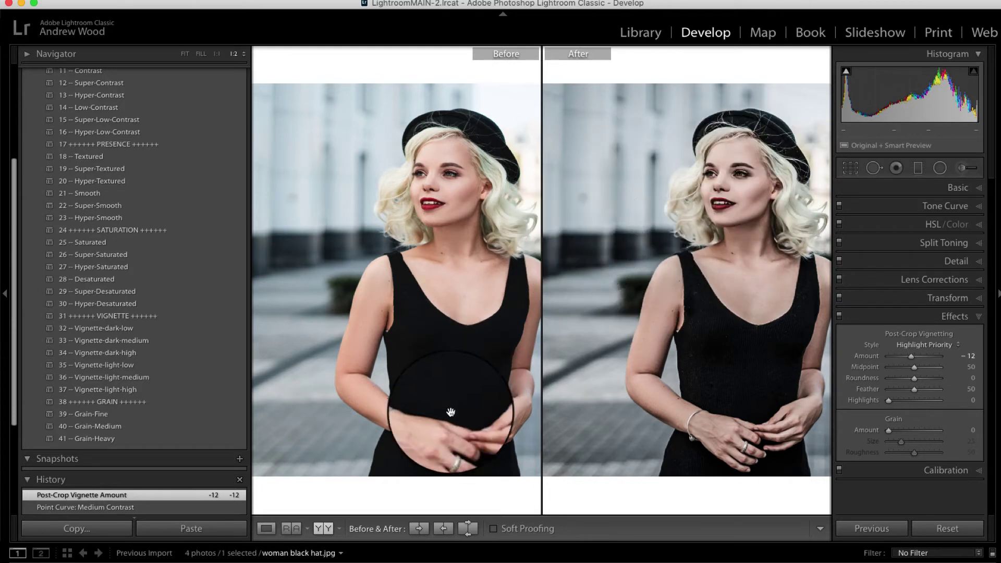
{"action": "left_click", "coordinate": [266, 529]}
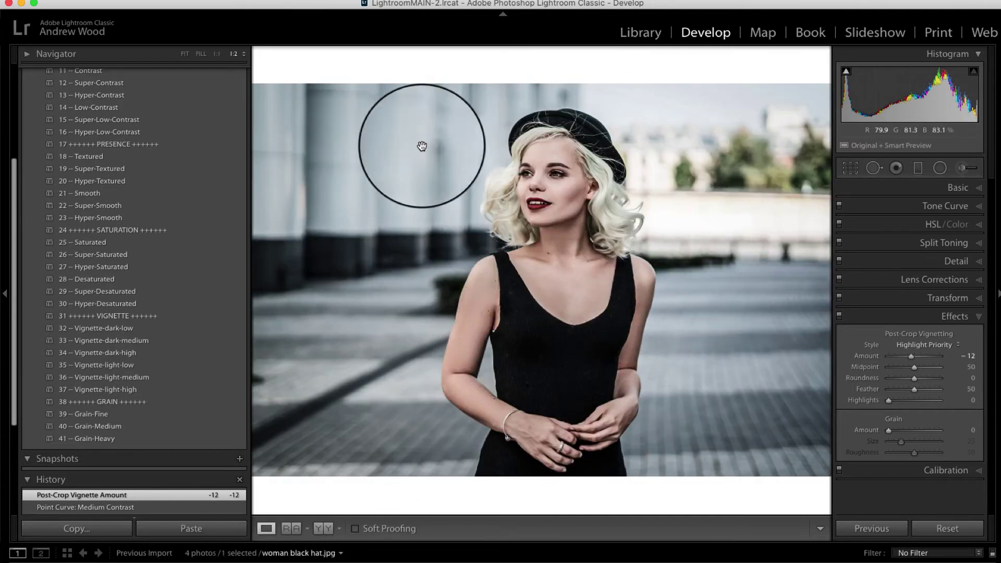
- Start a new develop preset from the current photo's settings and name it Cinematic Effect
{"action": "scroll", "coordinate": [205, 111], "scroll_direction": "up", "scroll_amount": 5}
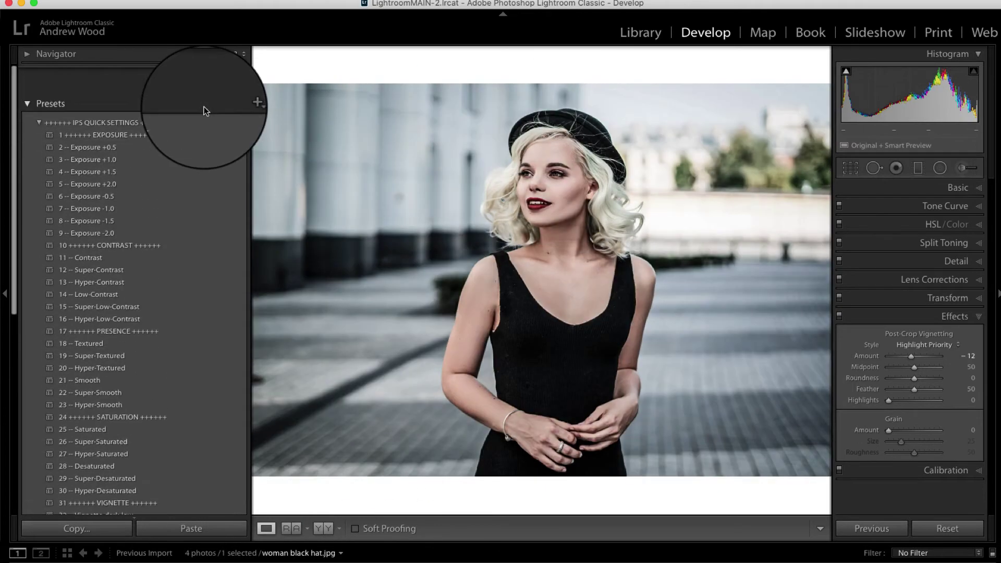
{"action": "left_click", "coordinate": [240, 73]}
{"action": "left_click", "coordinate": [256, 84]}
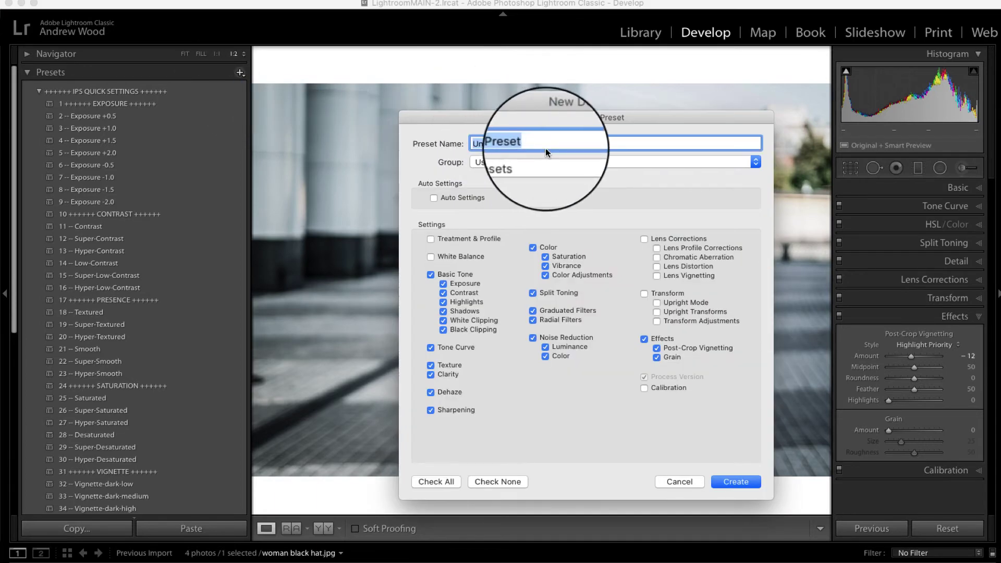
{"action": "type", "text": "Cinematic Effect"}
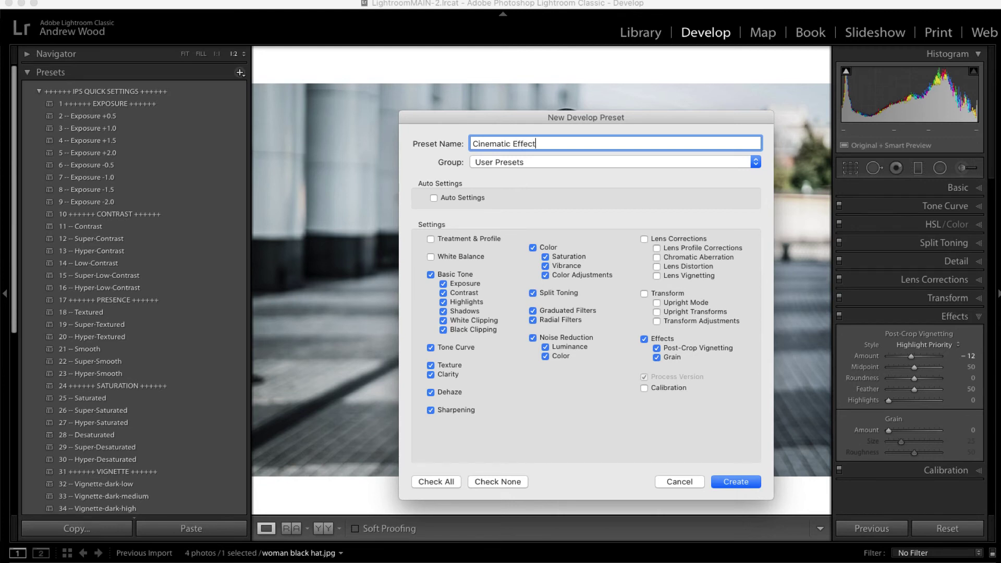
- Save the Cinematic Effect preset in a new group named LR Tuts and expand that group in the preset list
{"action": "left_click", "coordinate": [533, 162]}
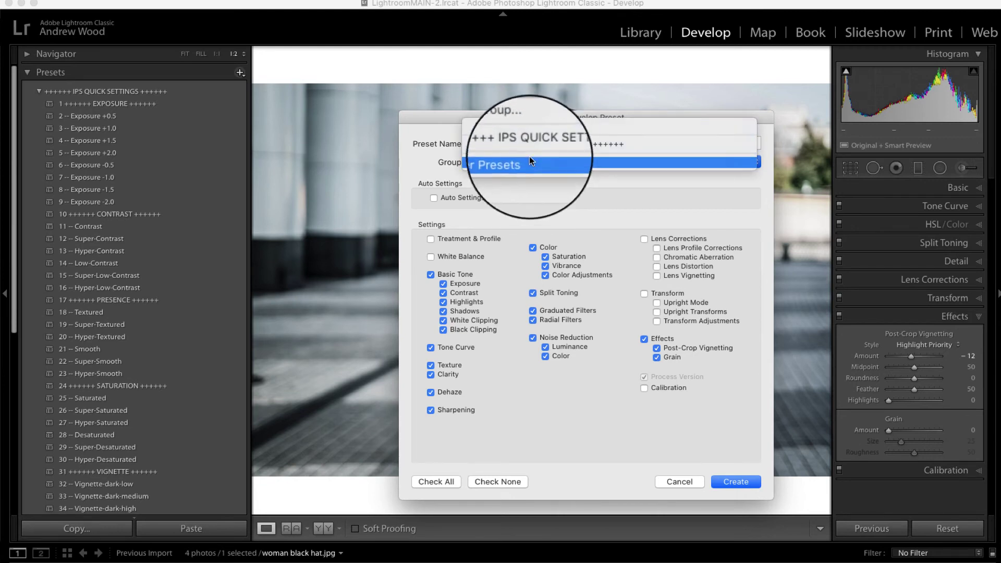
{"action": "left_click", "coordinate": [522, 127]}
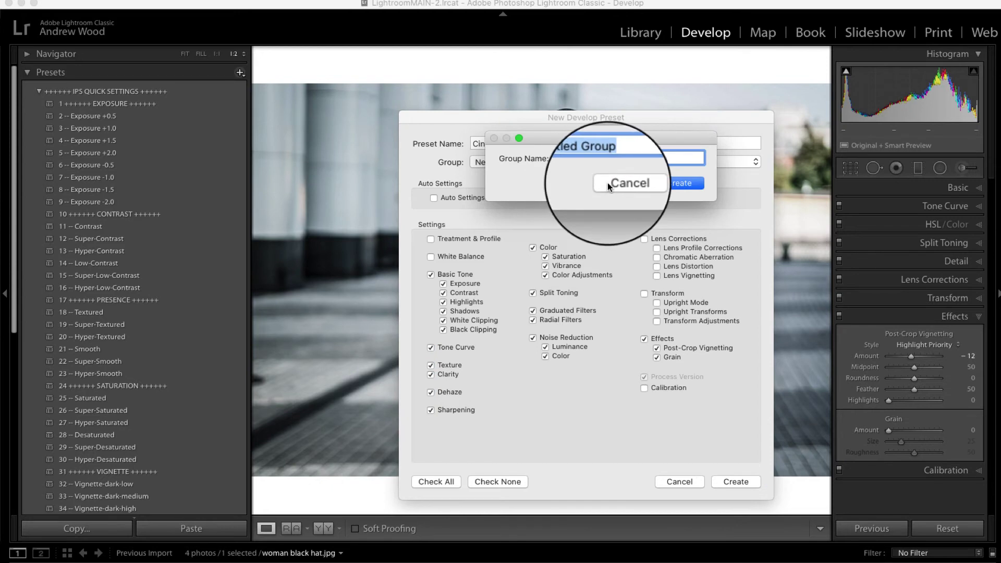
{"action": "type", "text": "LR Tuts"}
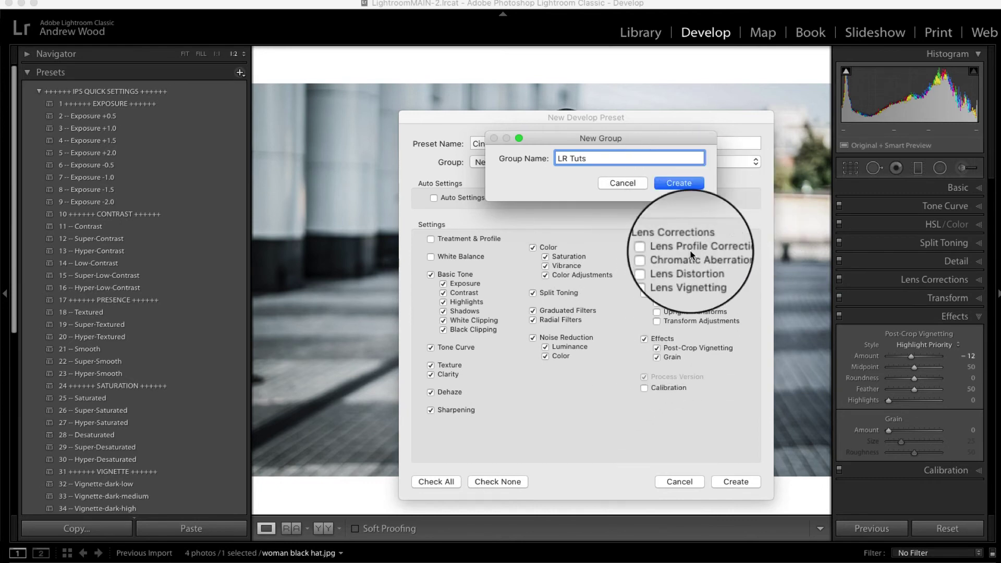
{"action": "left_click", "coordinate": [682, 184]}
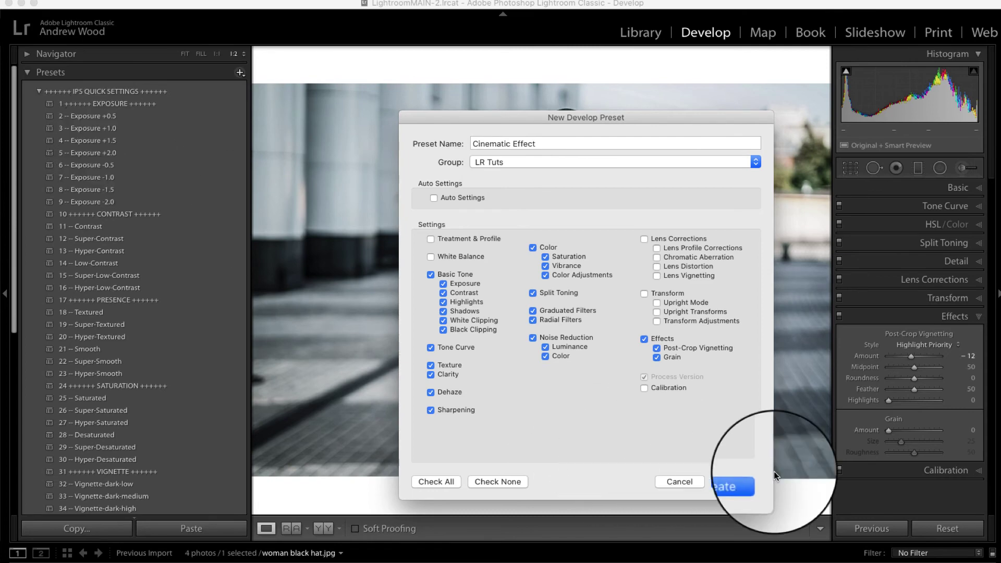
{"action": "left_click", "coordinate": [740, 481]}
{"action": "scroll", "coordinate": [178, 329], "scroll_direction": "down", "scroll_amount": 10}
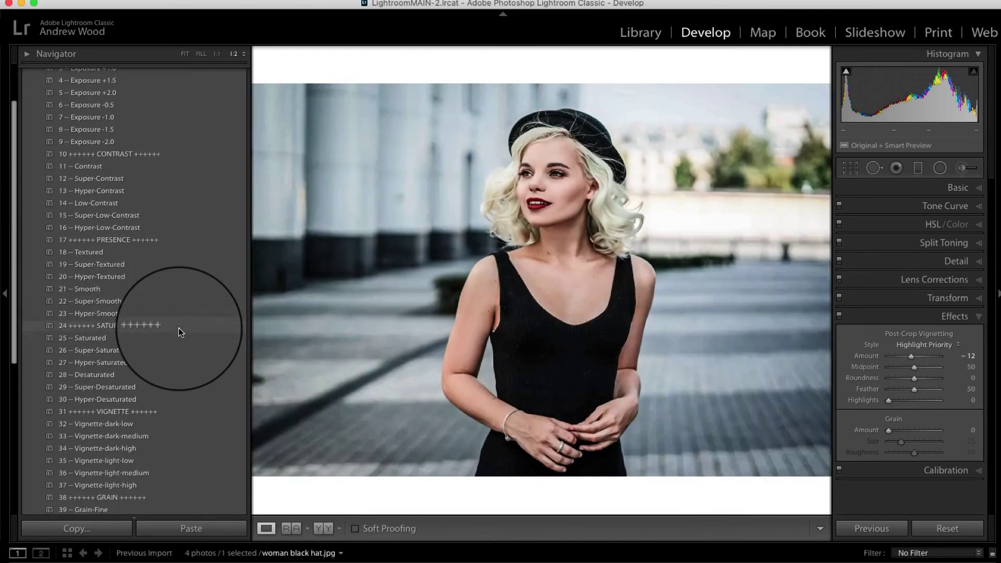
{"action": "left_click", "coordinate": [38, 398]}
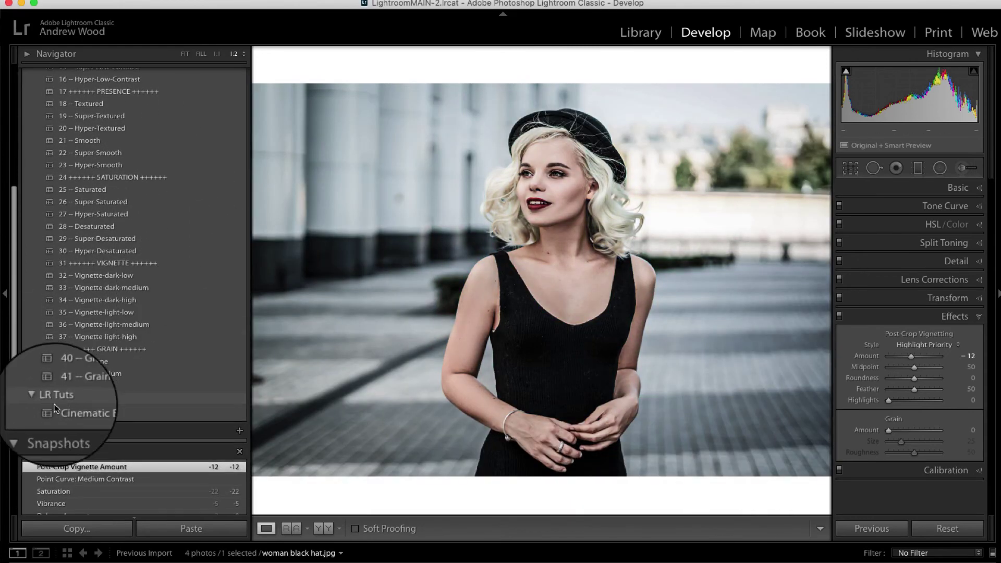
- Reset the black hat photo's adjustments and view woman music.jpg, followed by woman in red.jpg
{"action": "left_click", "coordinate": [961, 528]}
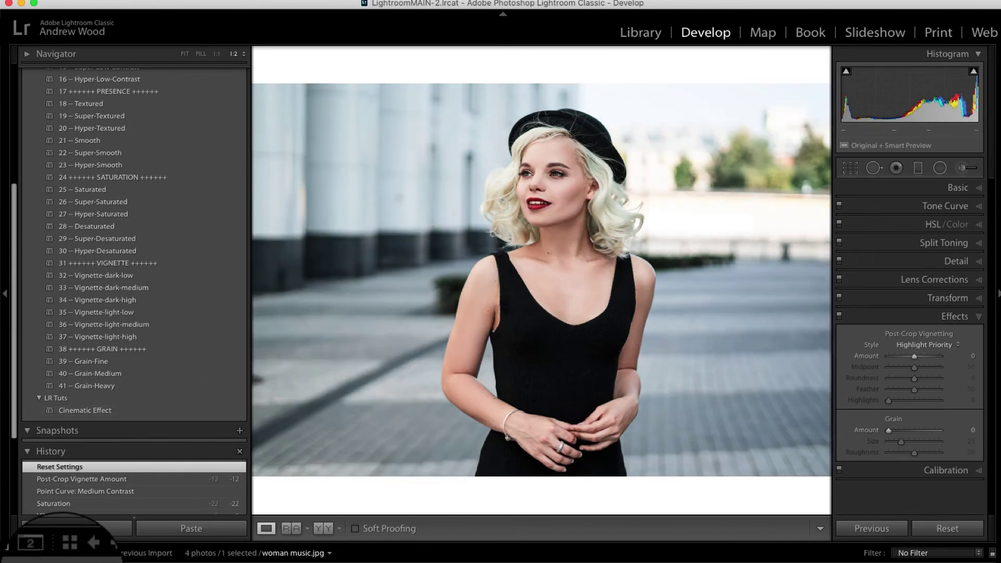
{"action": "left_click", "coordinate": [62, 562]}
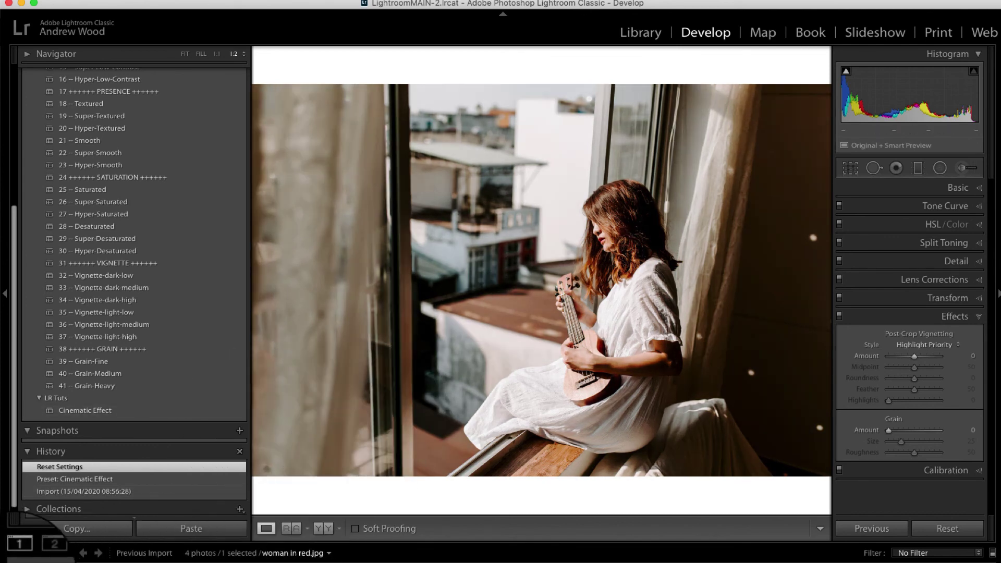
{"action": "left_click", "coordinate": [14, 562]}
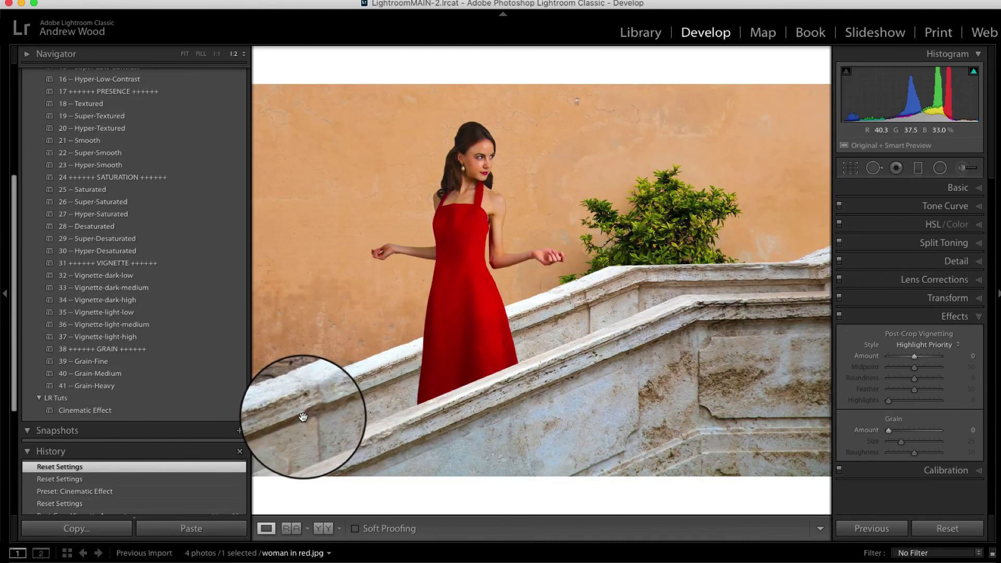